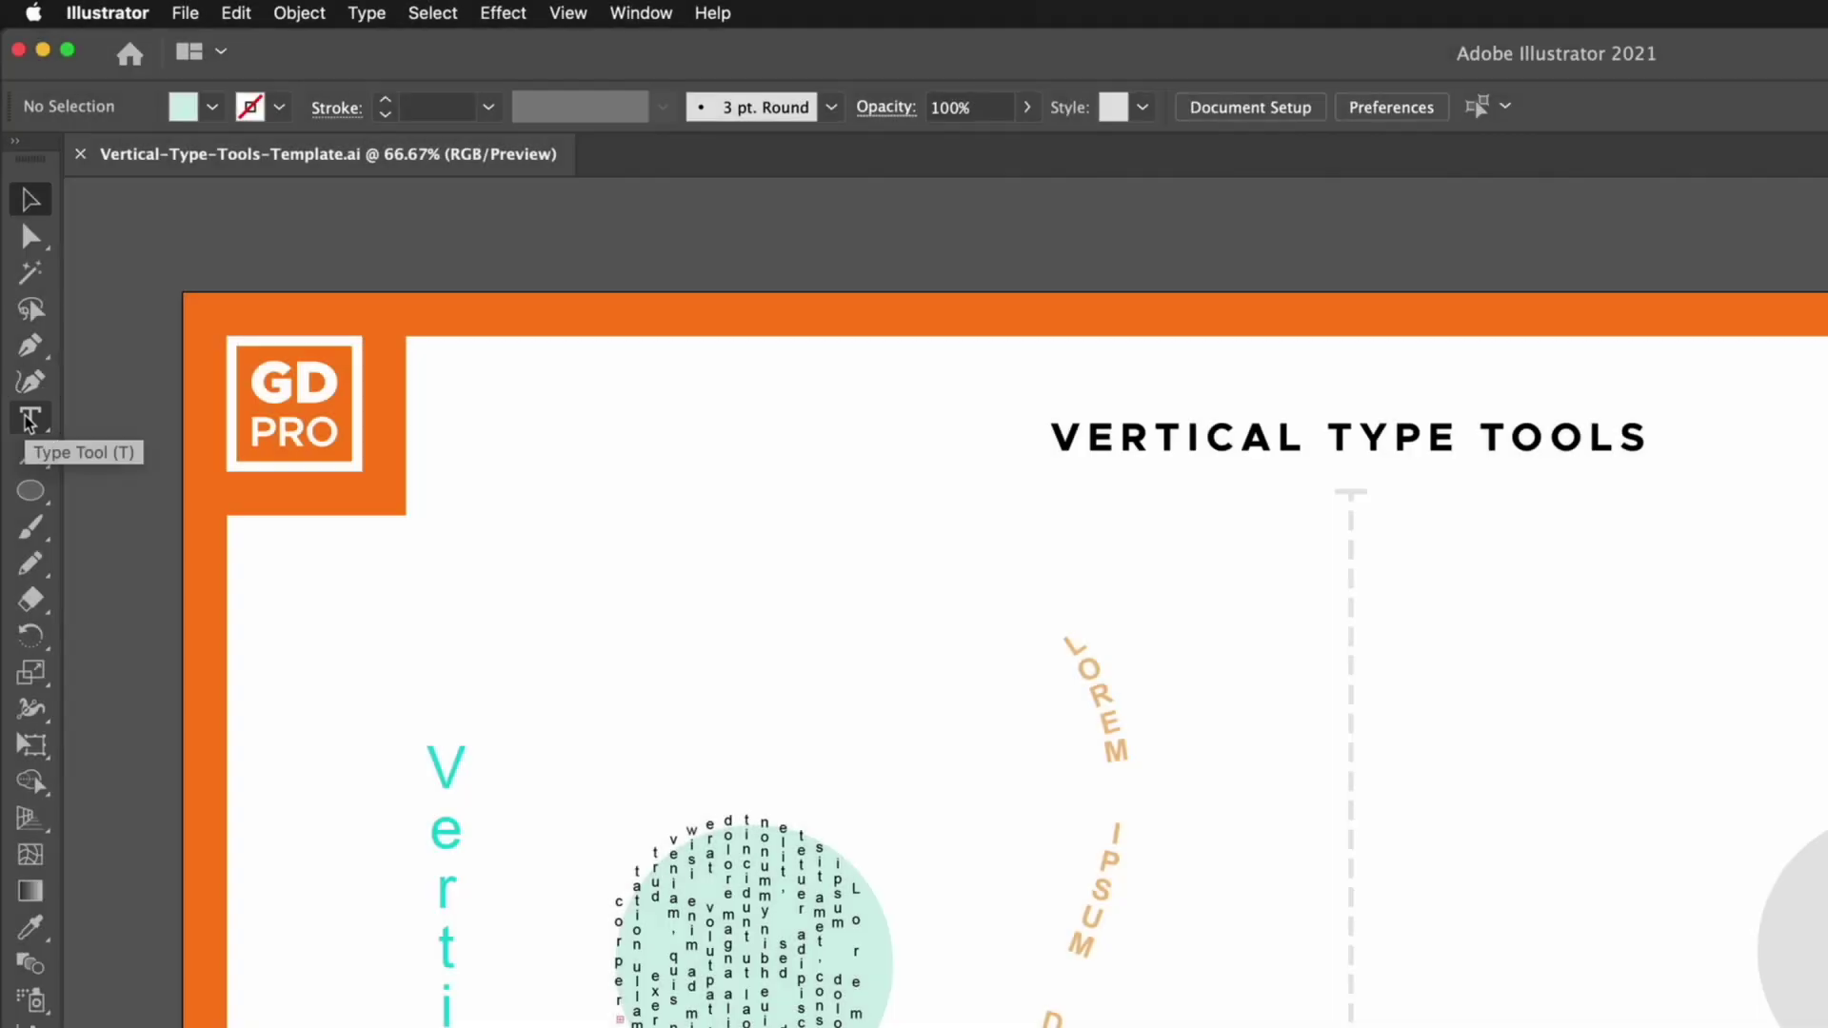
# - Type 'Vertical' with the Vertical Type Tool in the exercise area
pyautogui.click(29, 418)
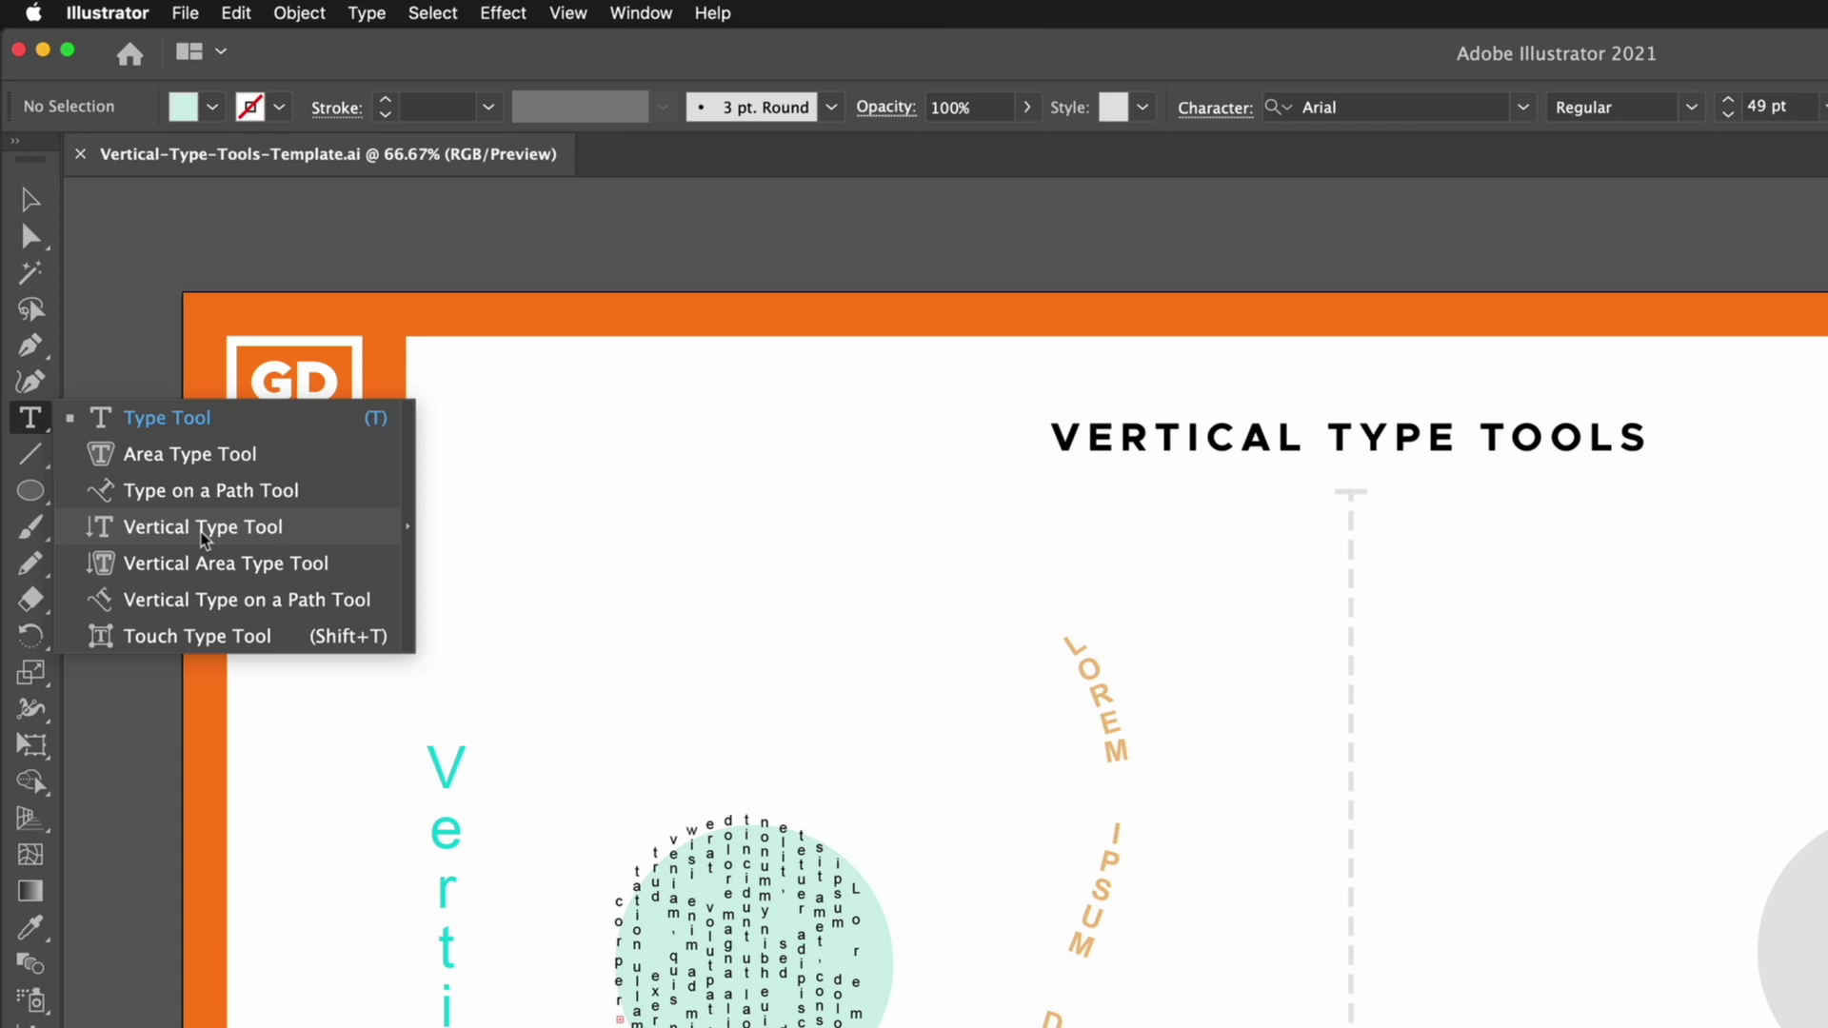
pyautogui.click(203, 528)
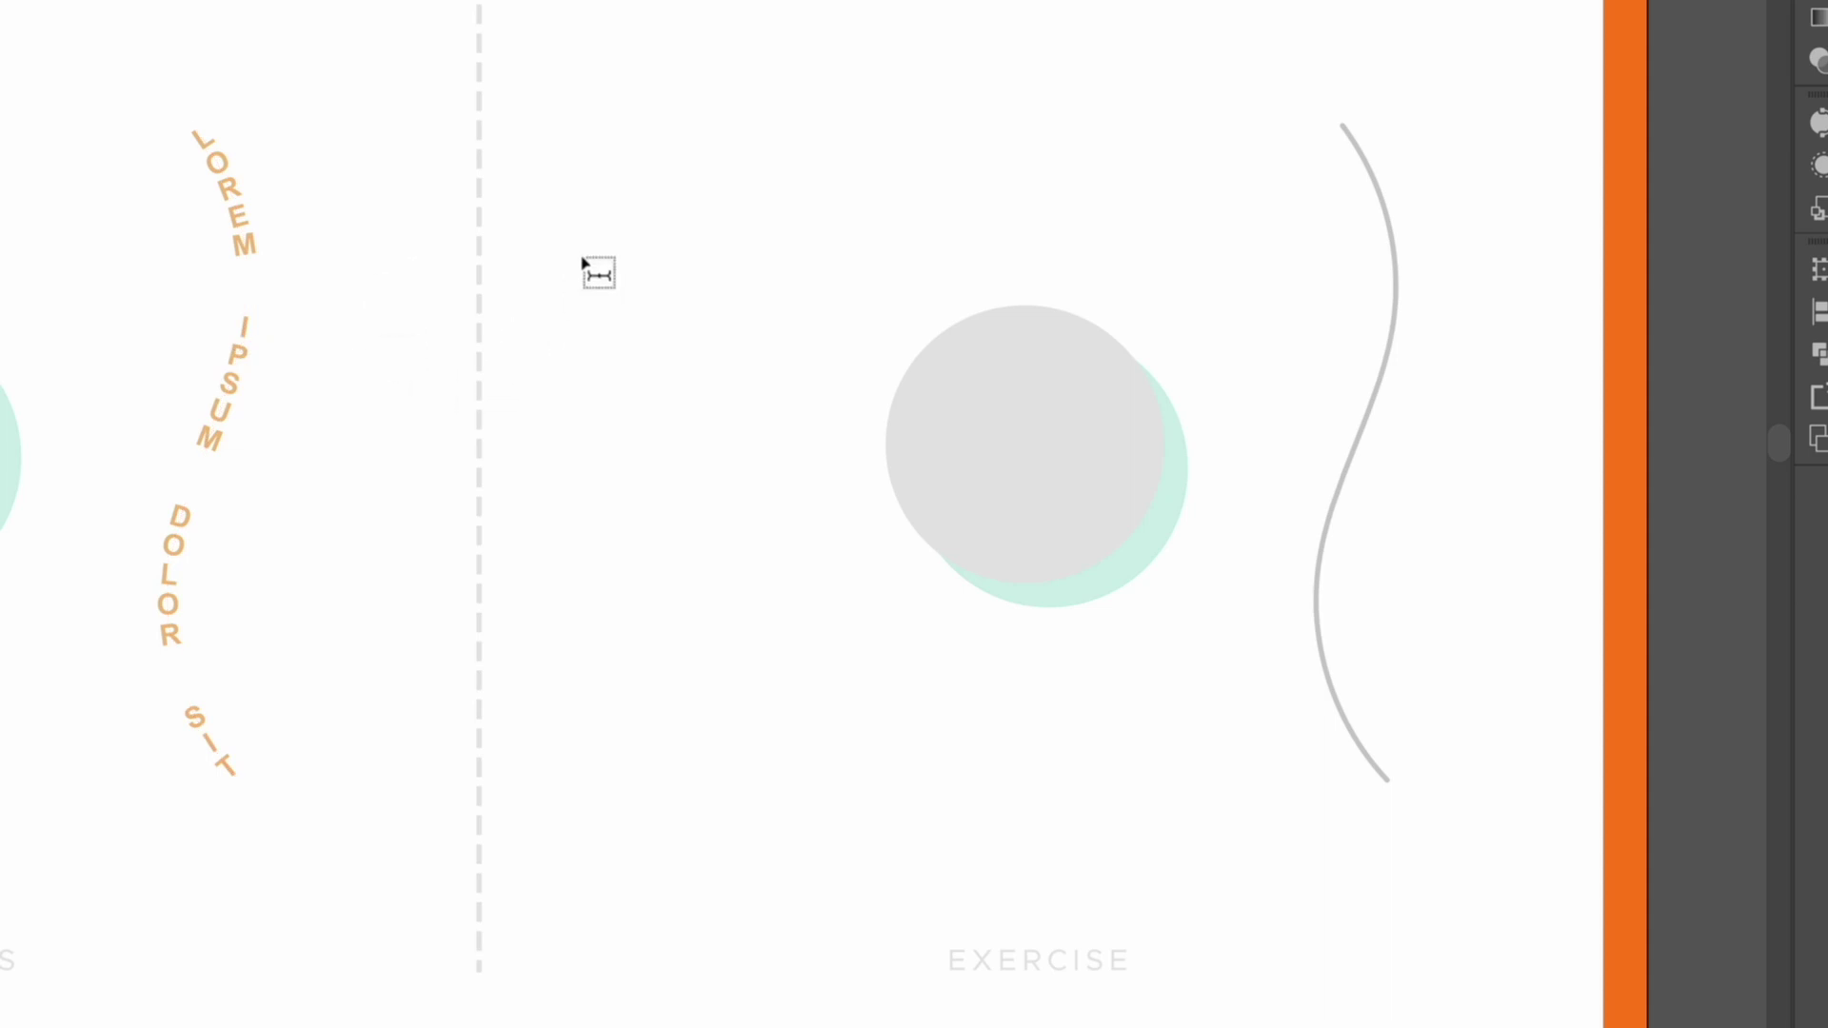
pyautogui.click(606, 209)
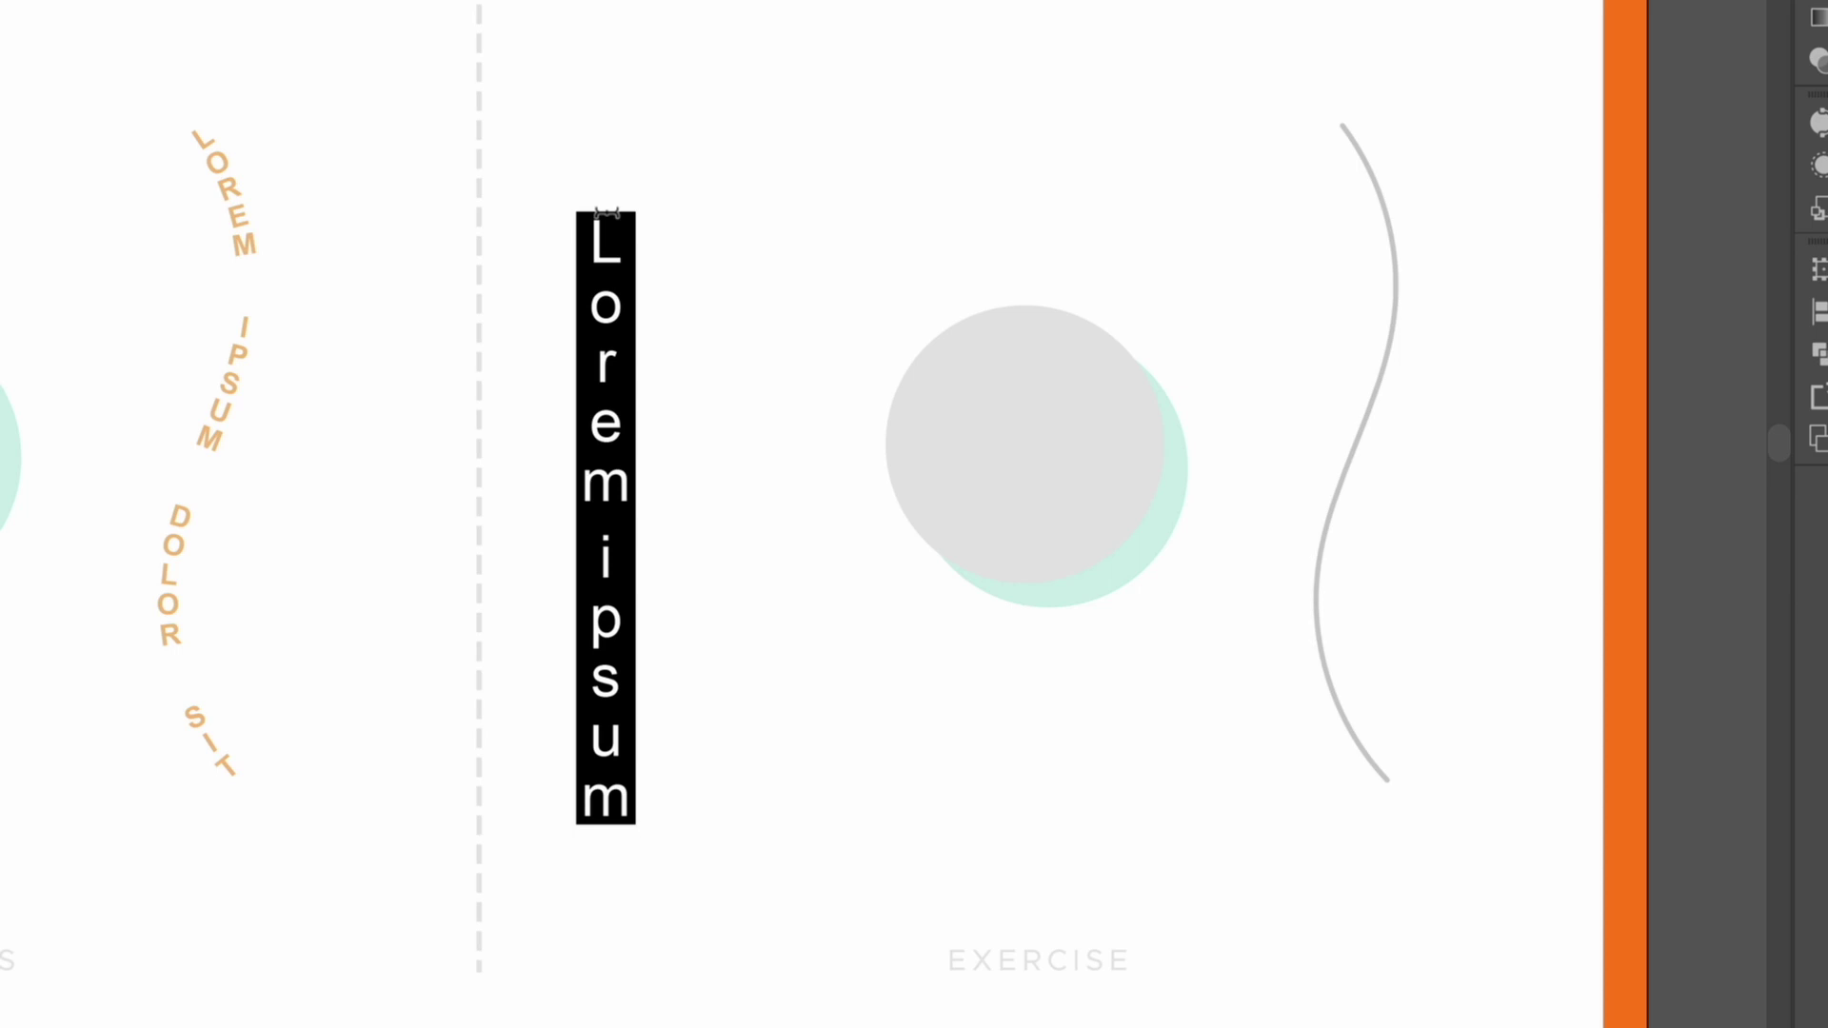
pyautogui.write('Vertical')
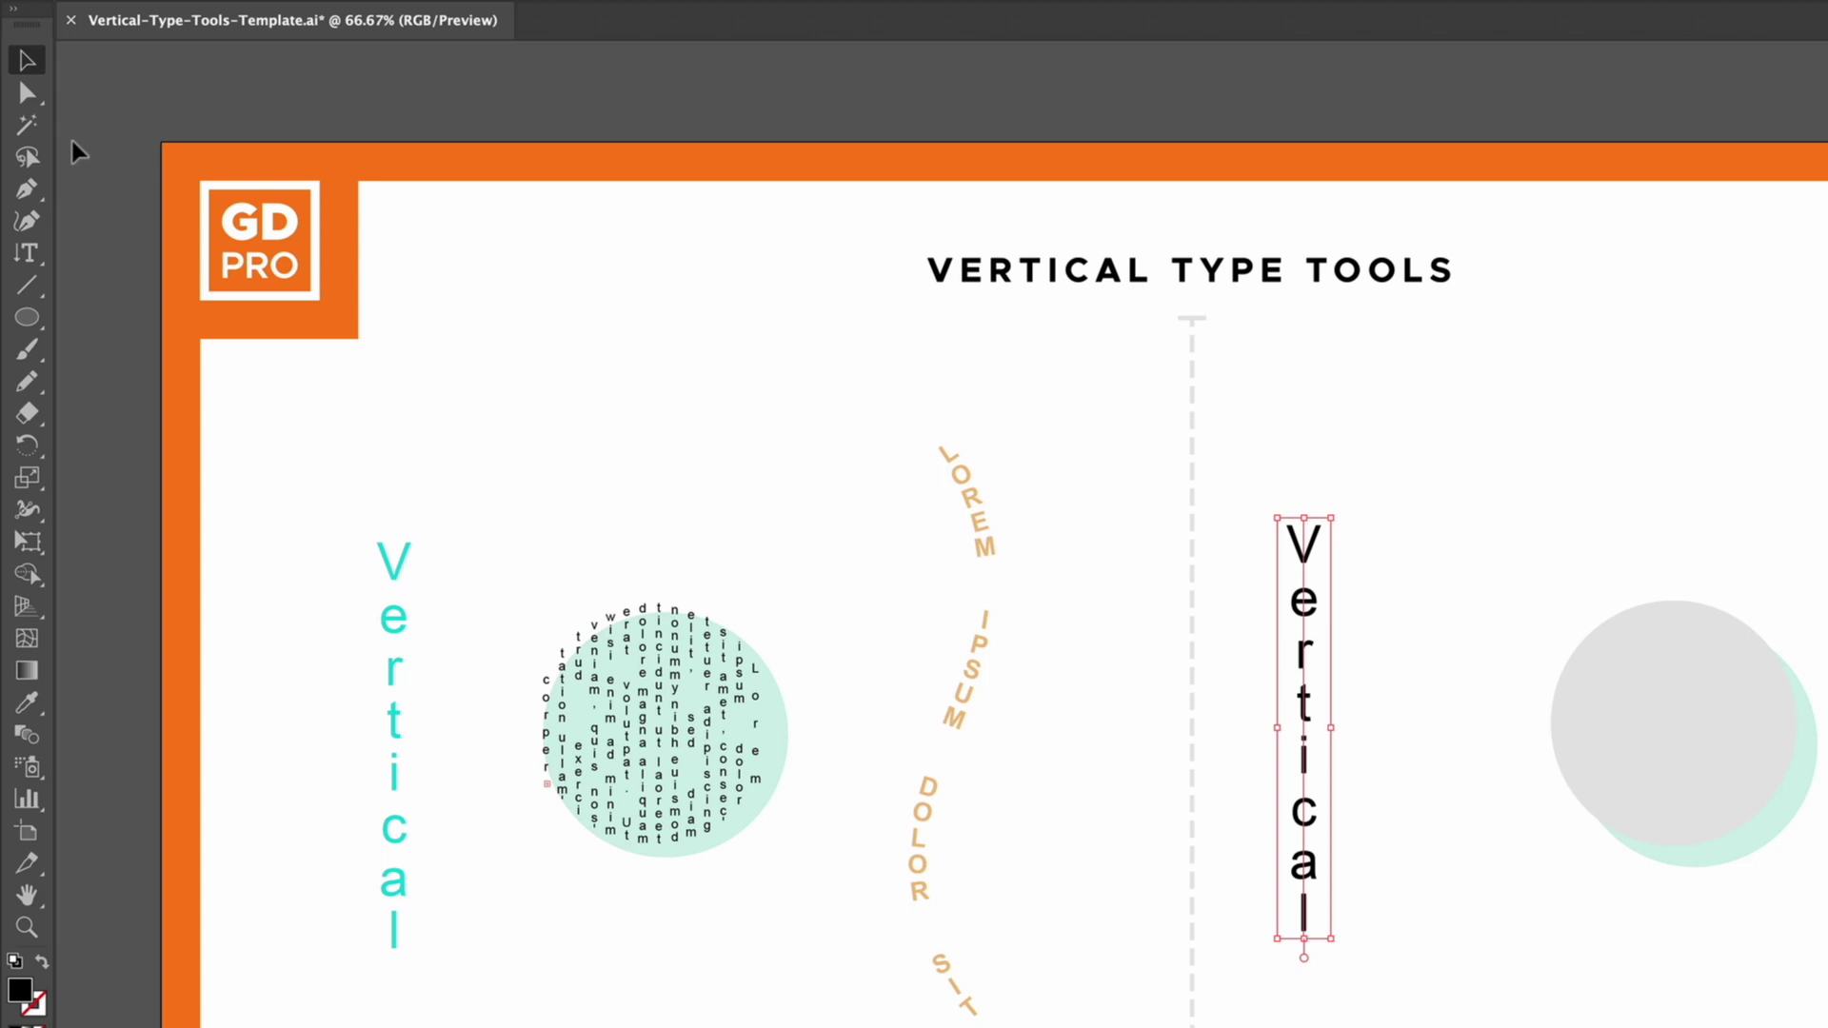
# - Recolour the new text cyan by sampling the example 'Vertical' with the Eyedropper
pyautogui.press('i')
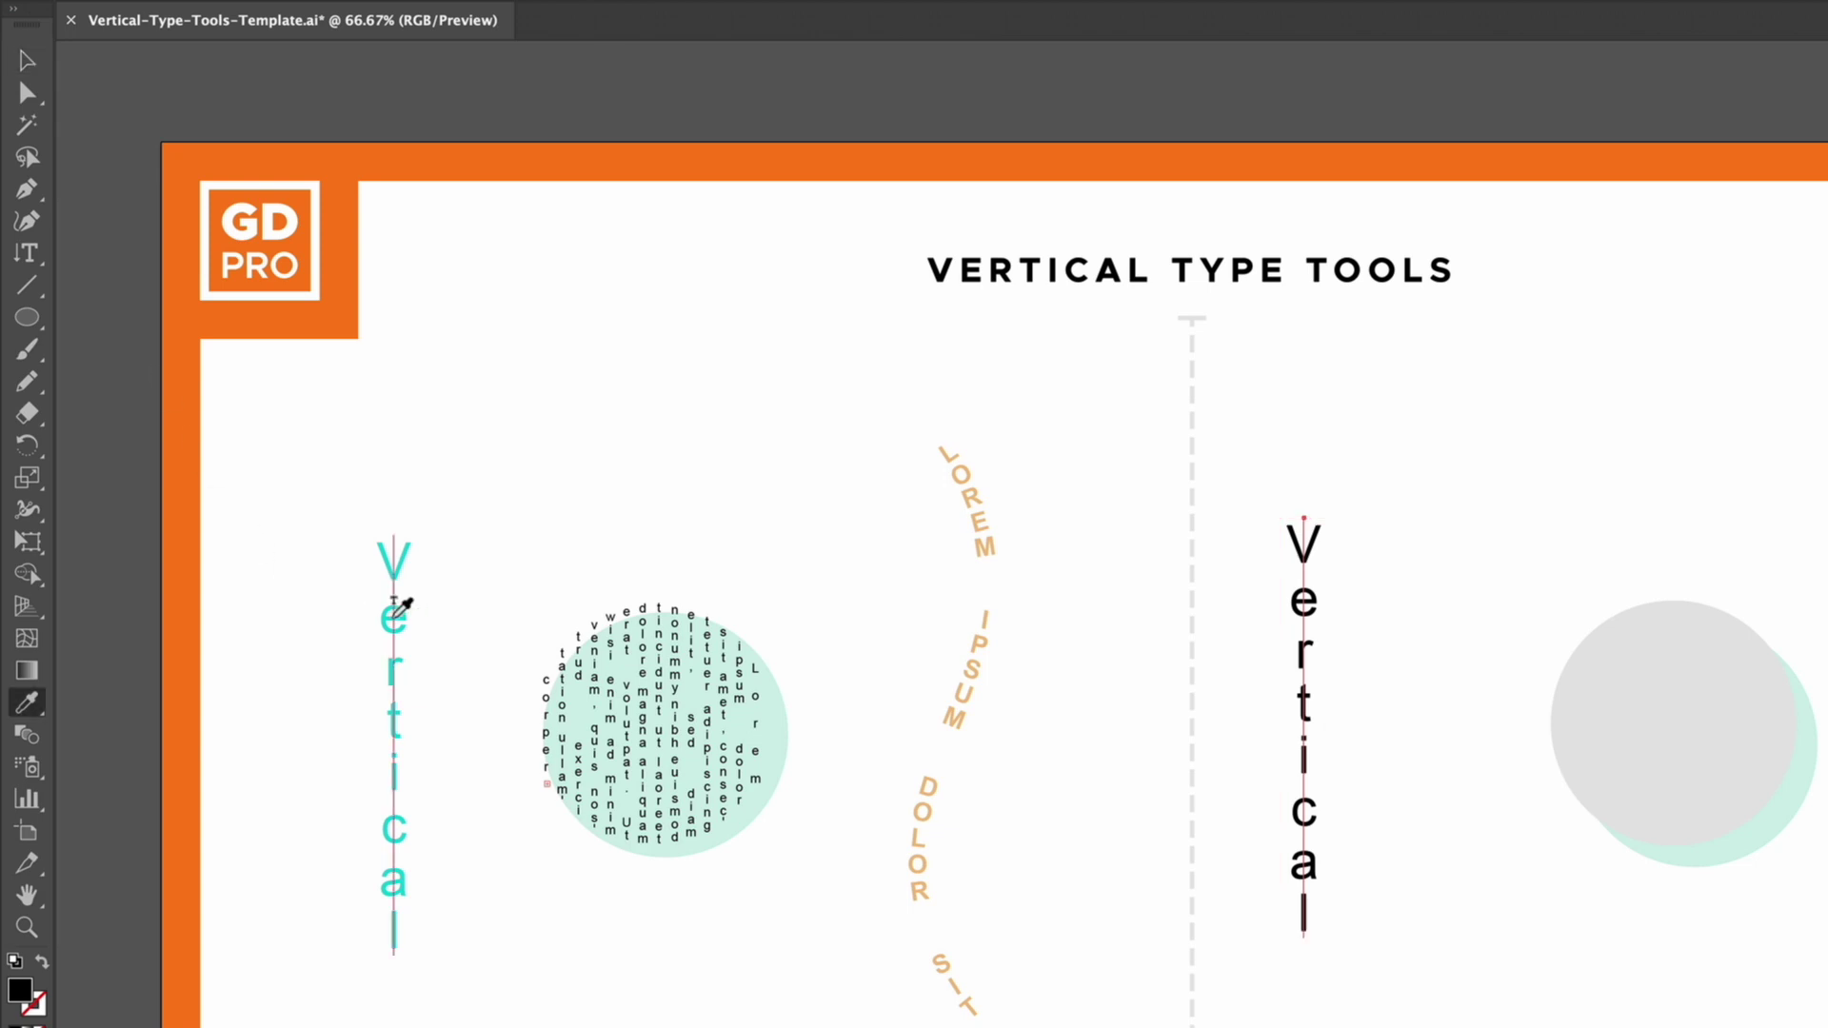
pyautogui.click(393, 616)
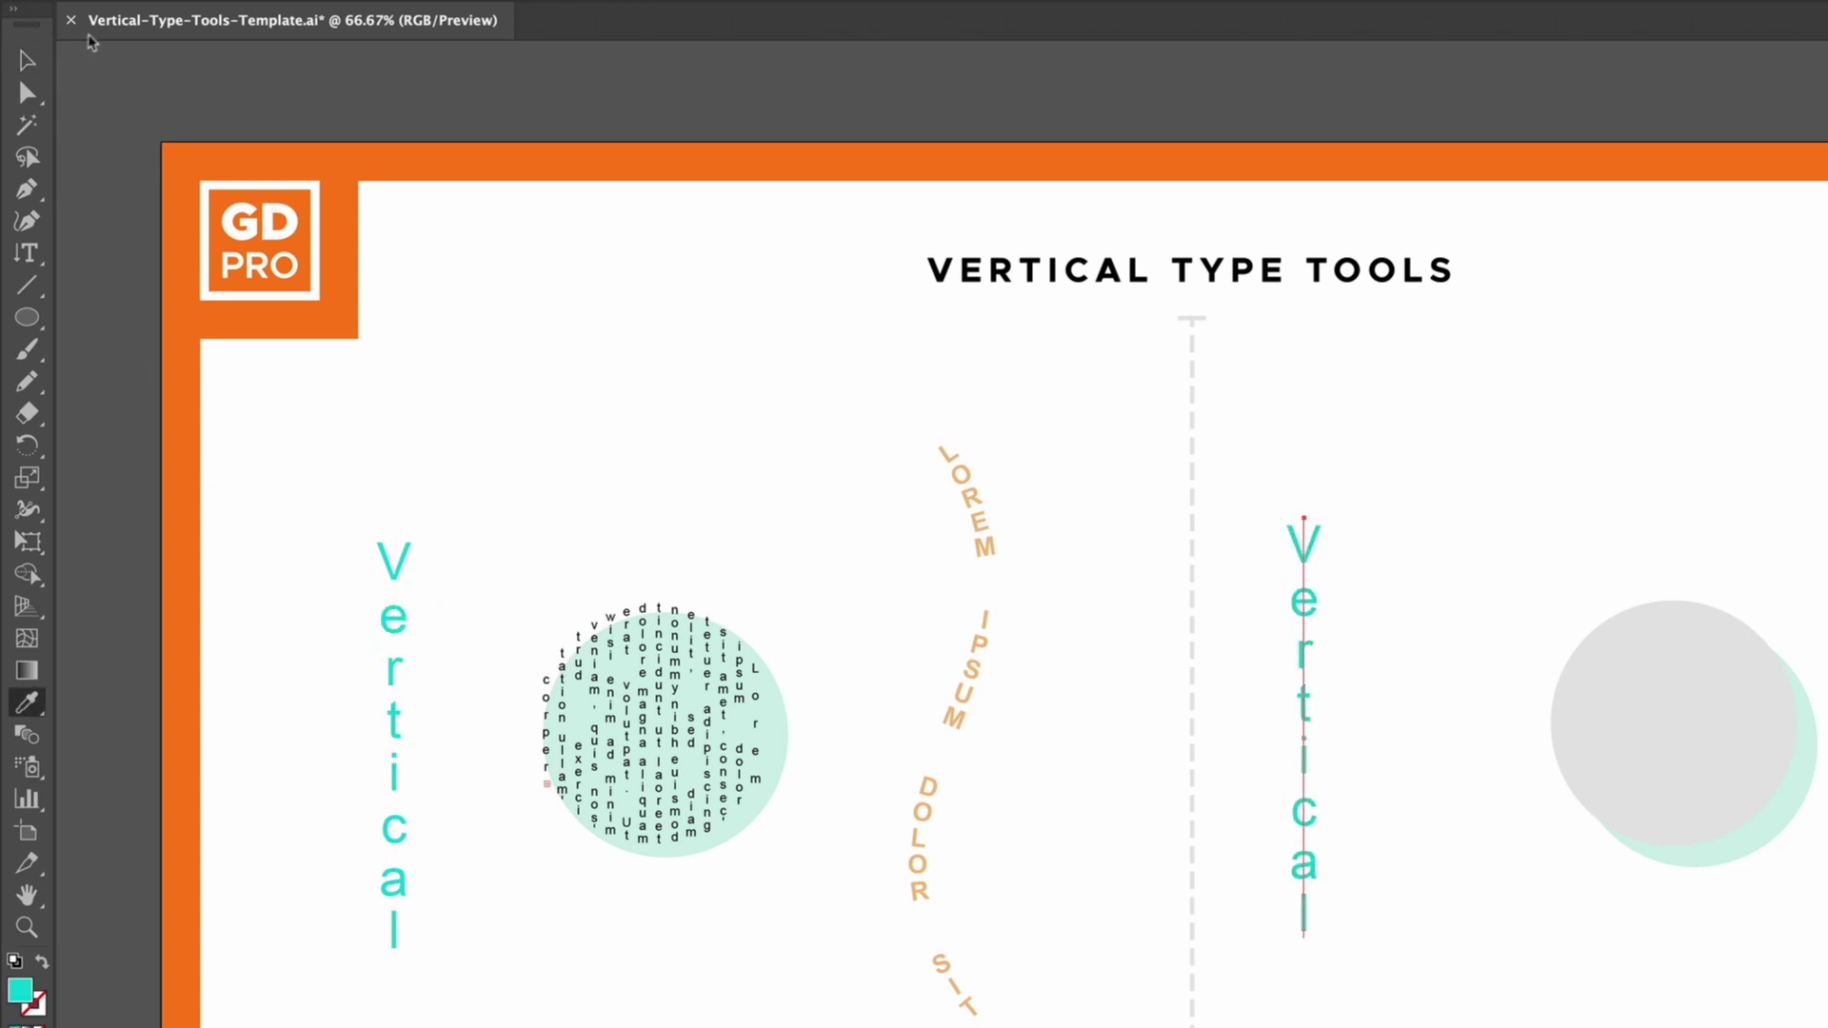
pyautogui.click(26, 60)
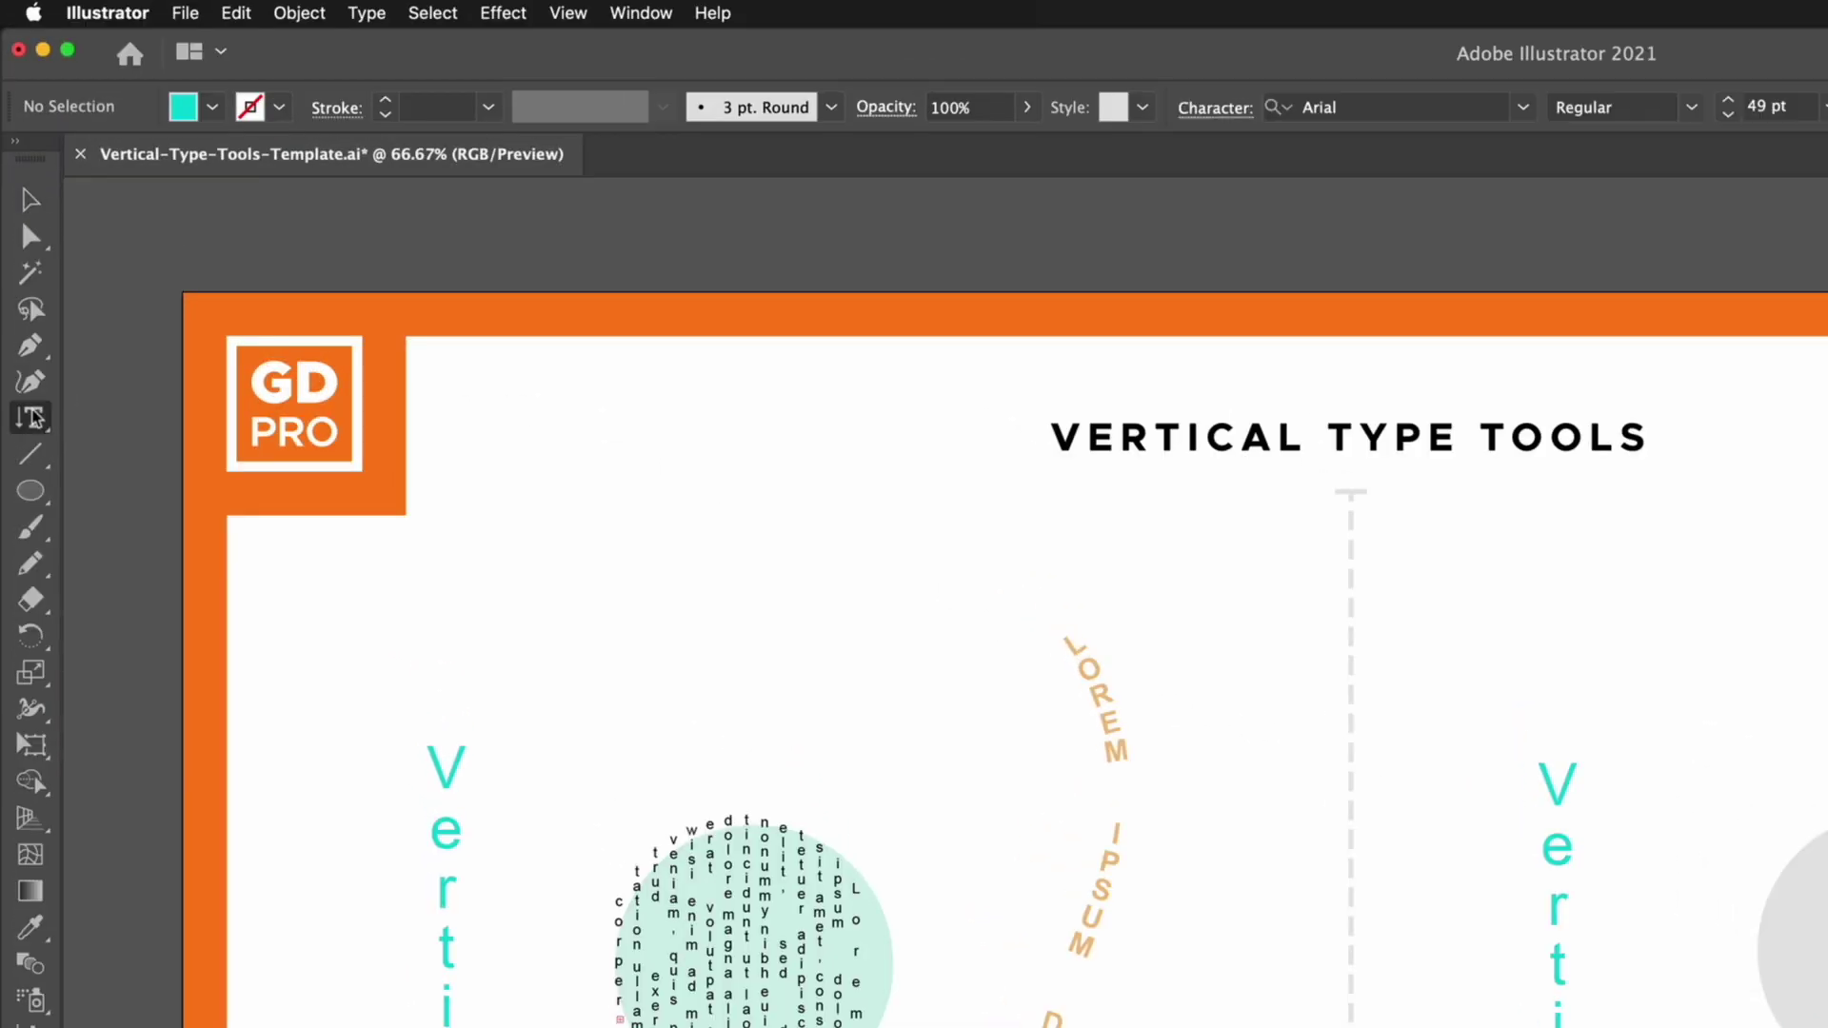
# - Choose the Vertical Area Type Tool and set the font size to 12 pt
pyautogui.click(28, 253)
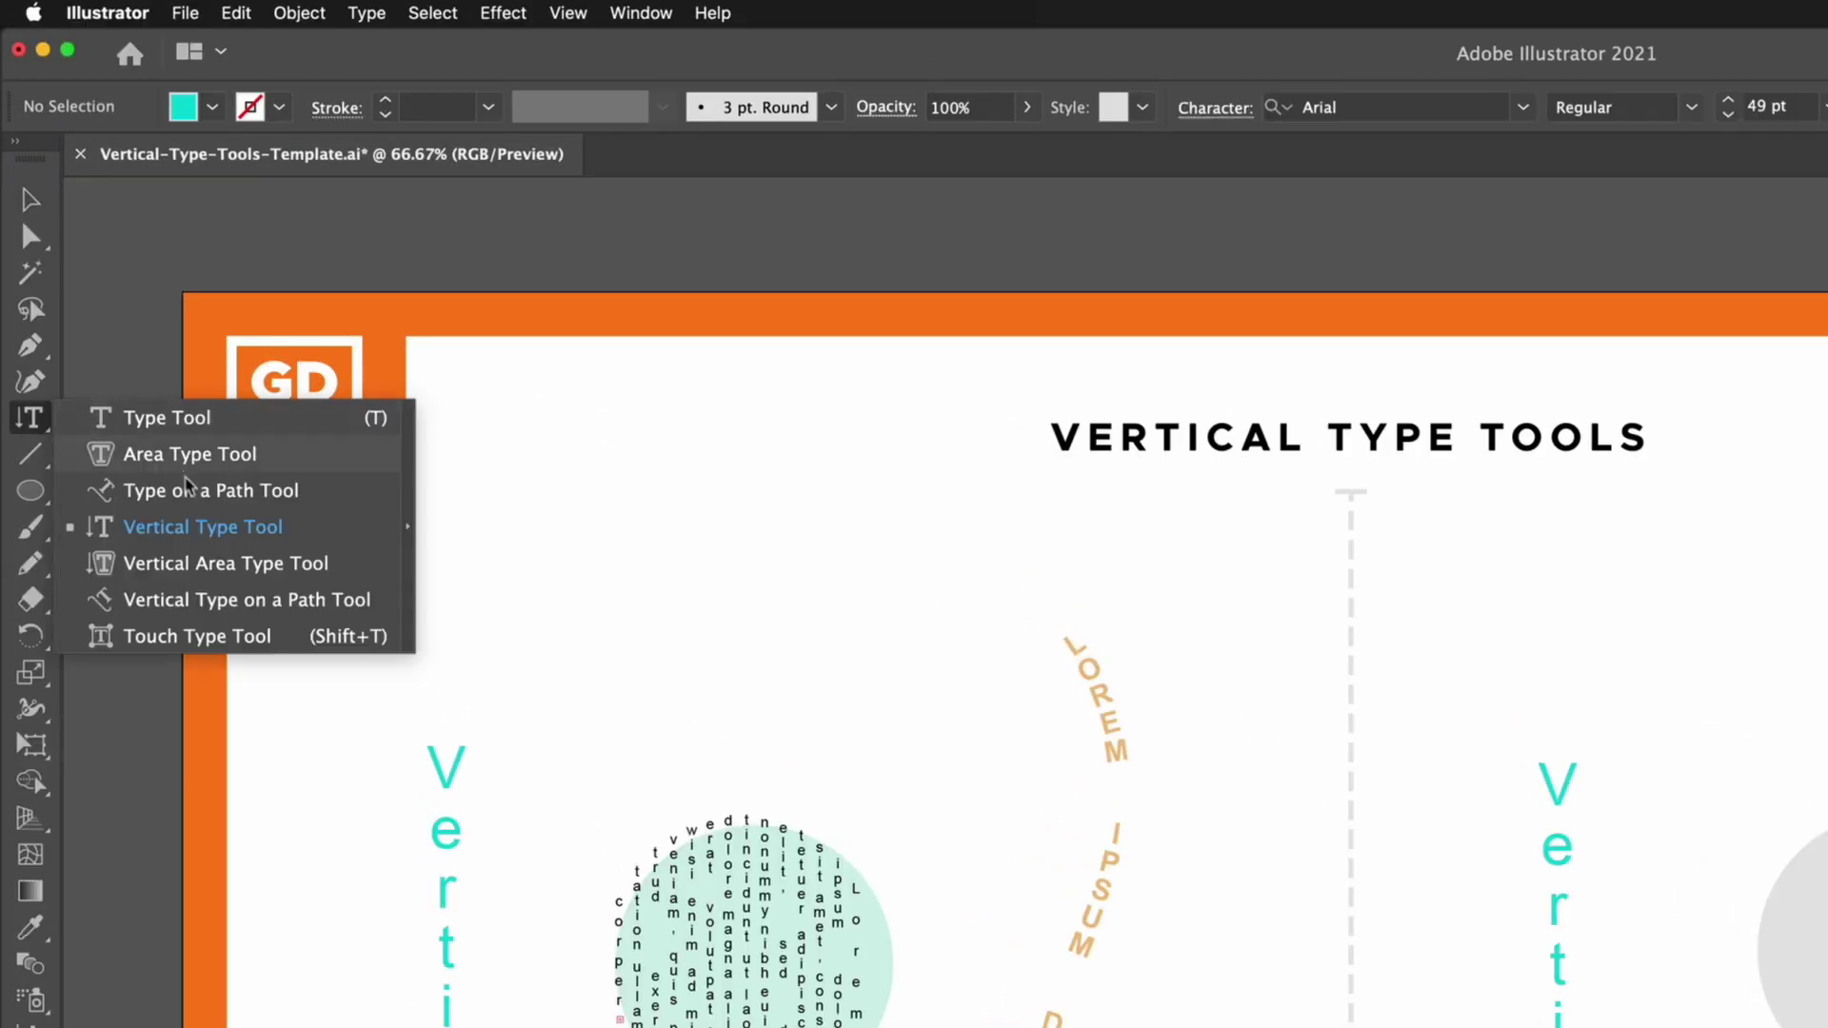
pyautogui.click(220, 565)
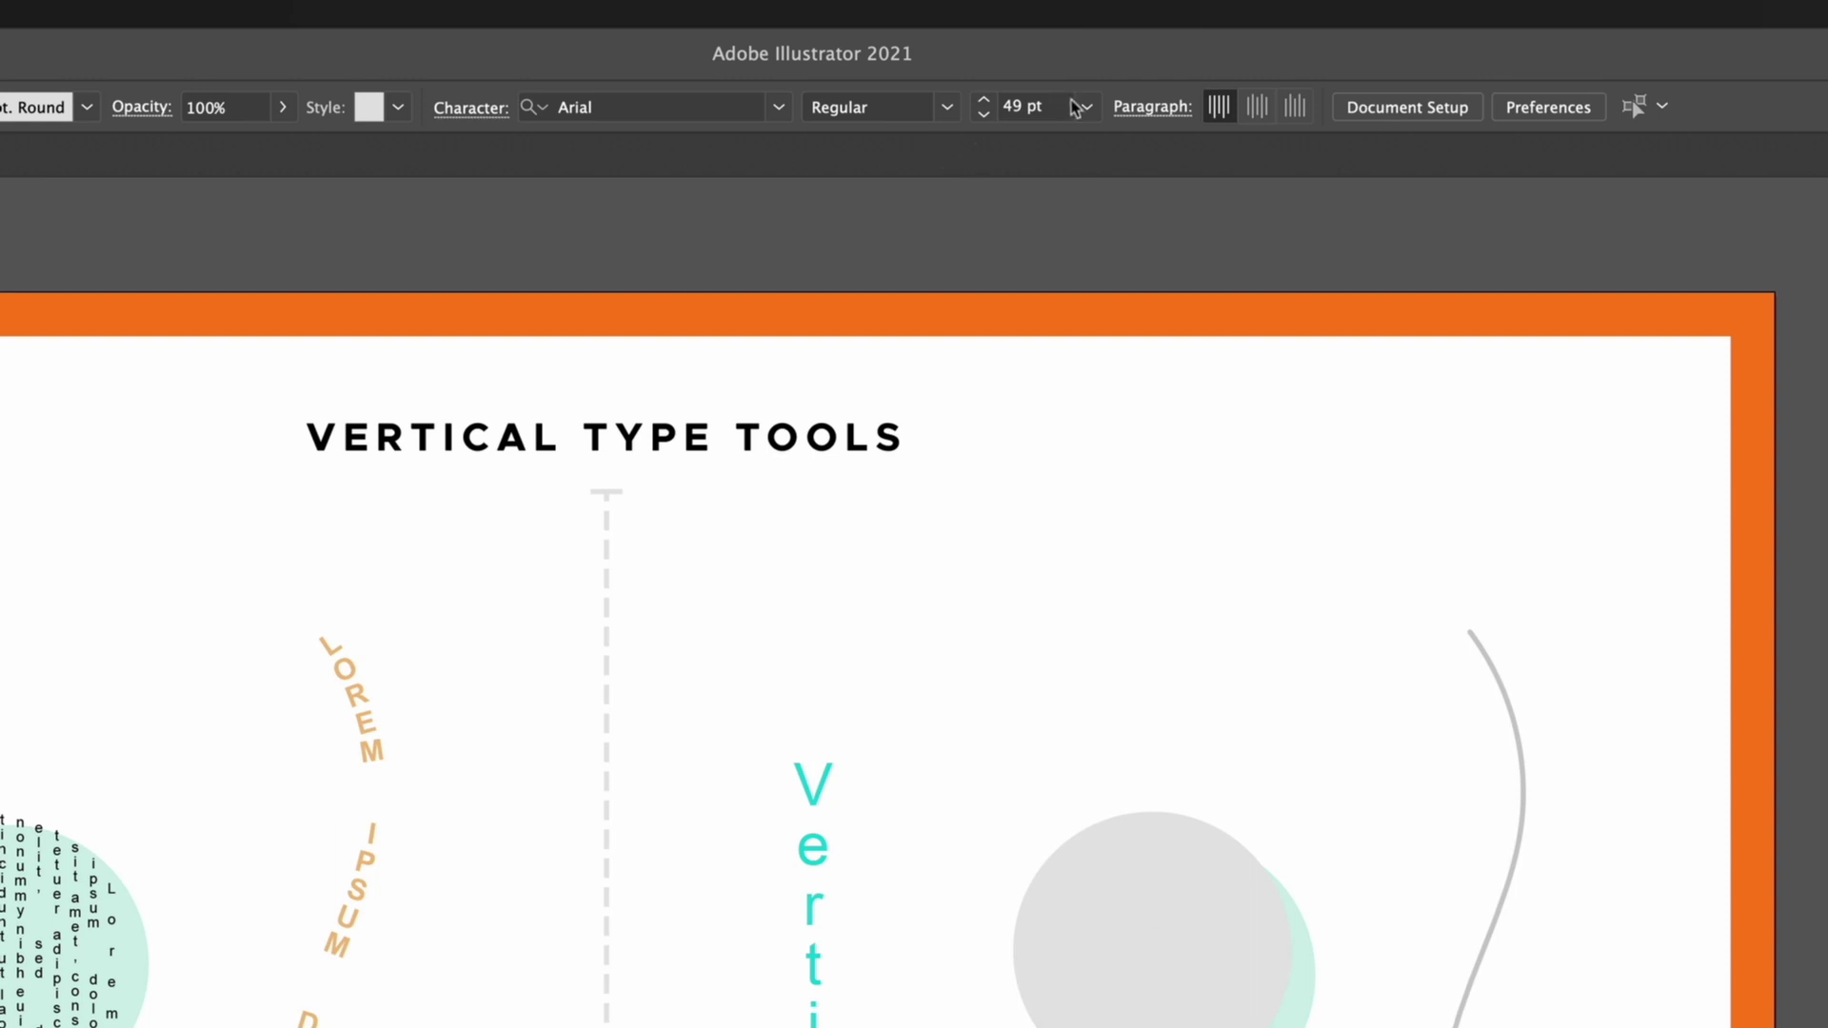
pyautogui.click(1086, 107)
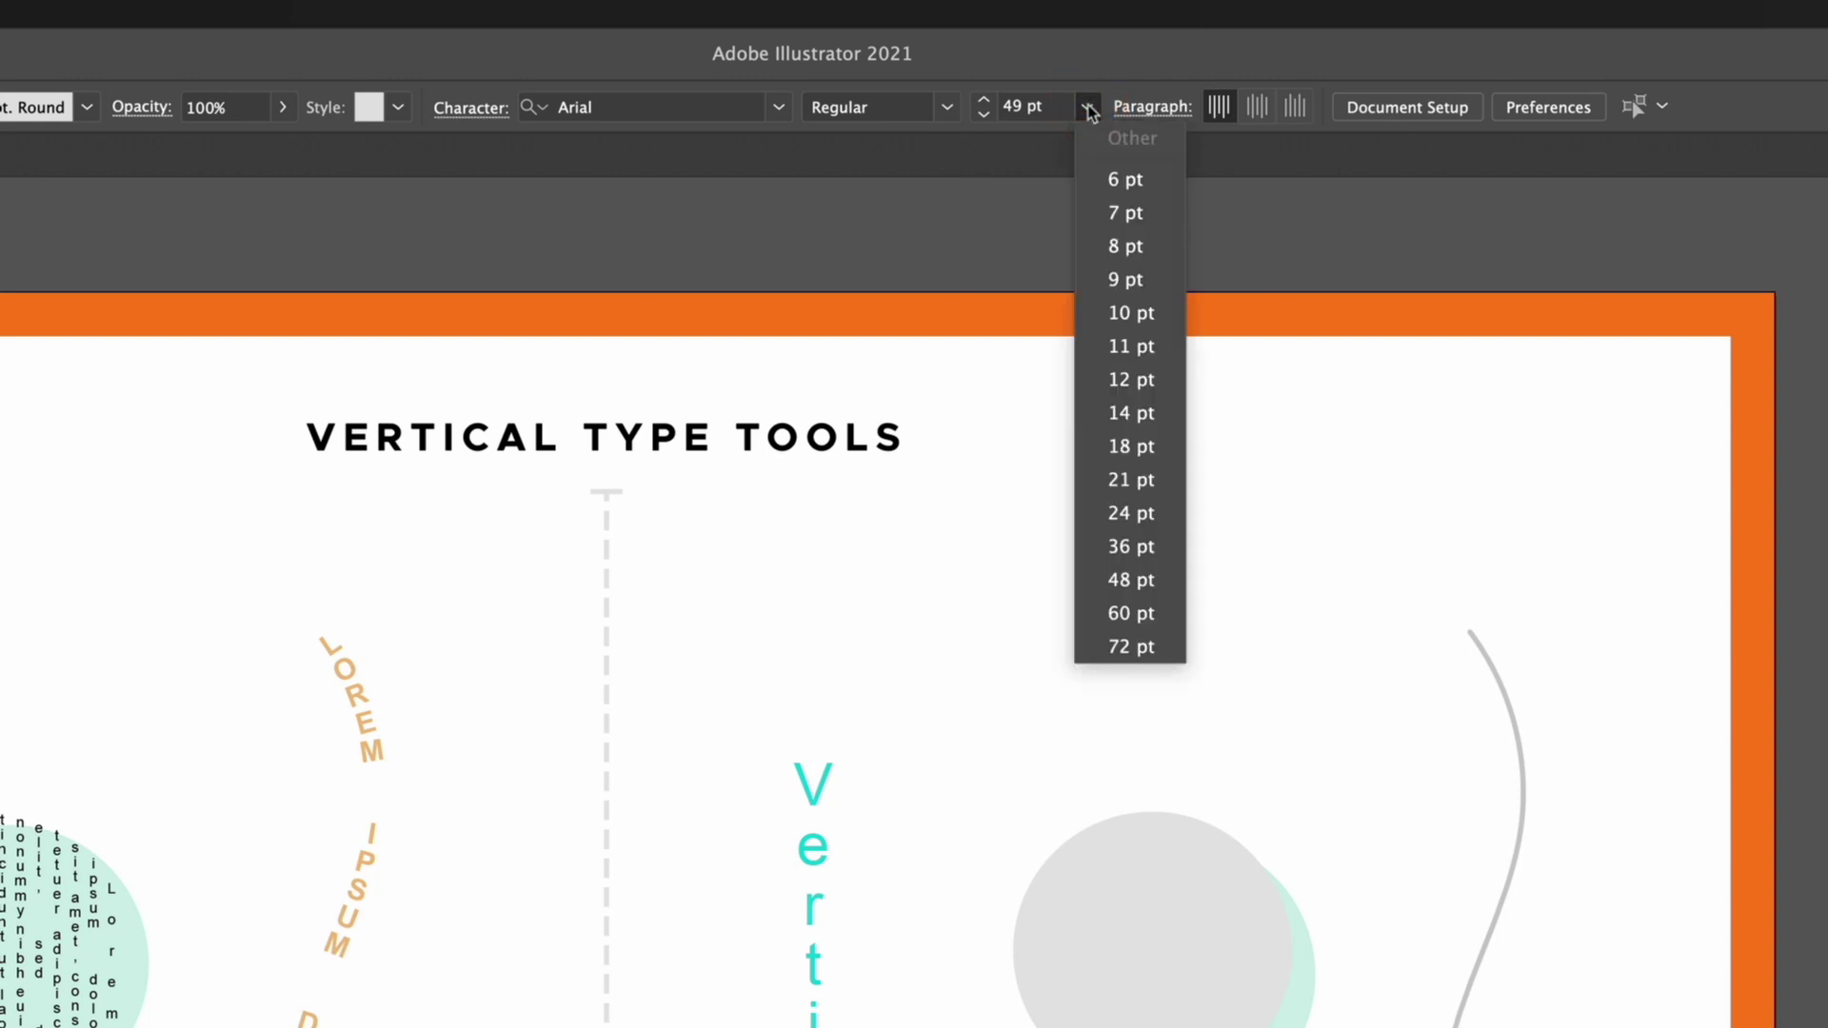
pyautogui.click(1127, 379)
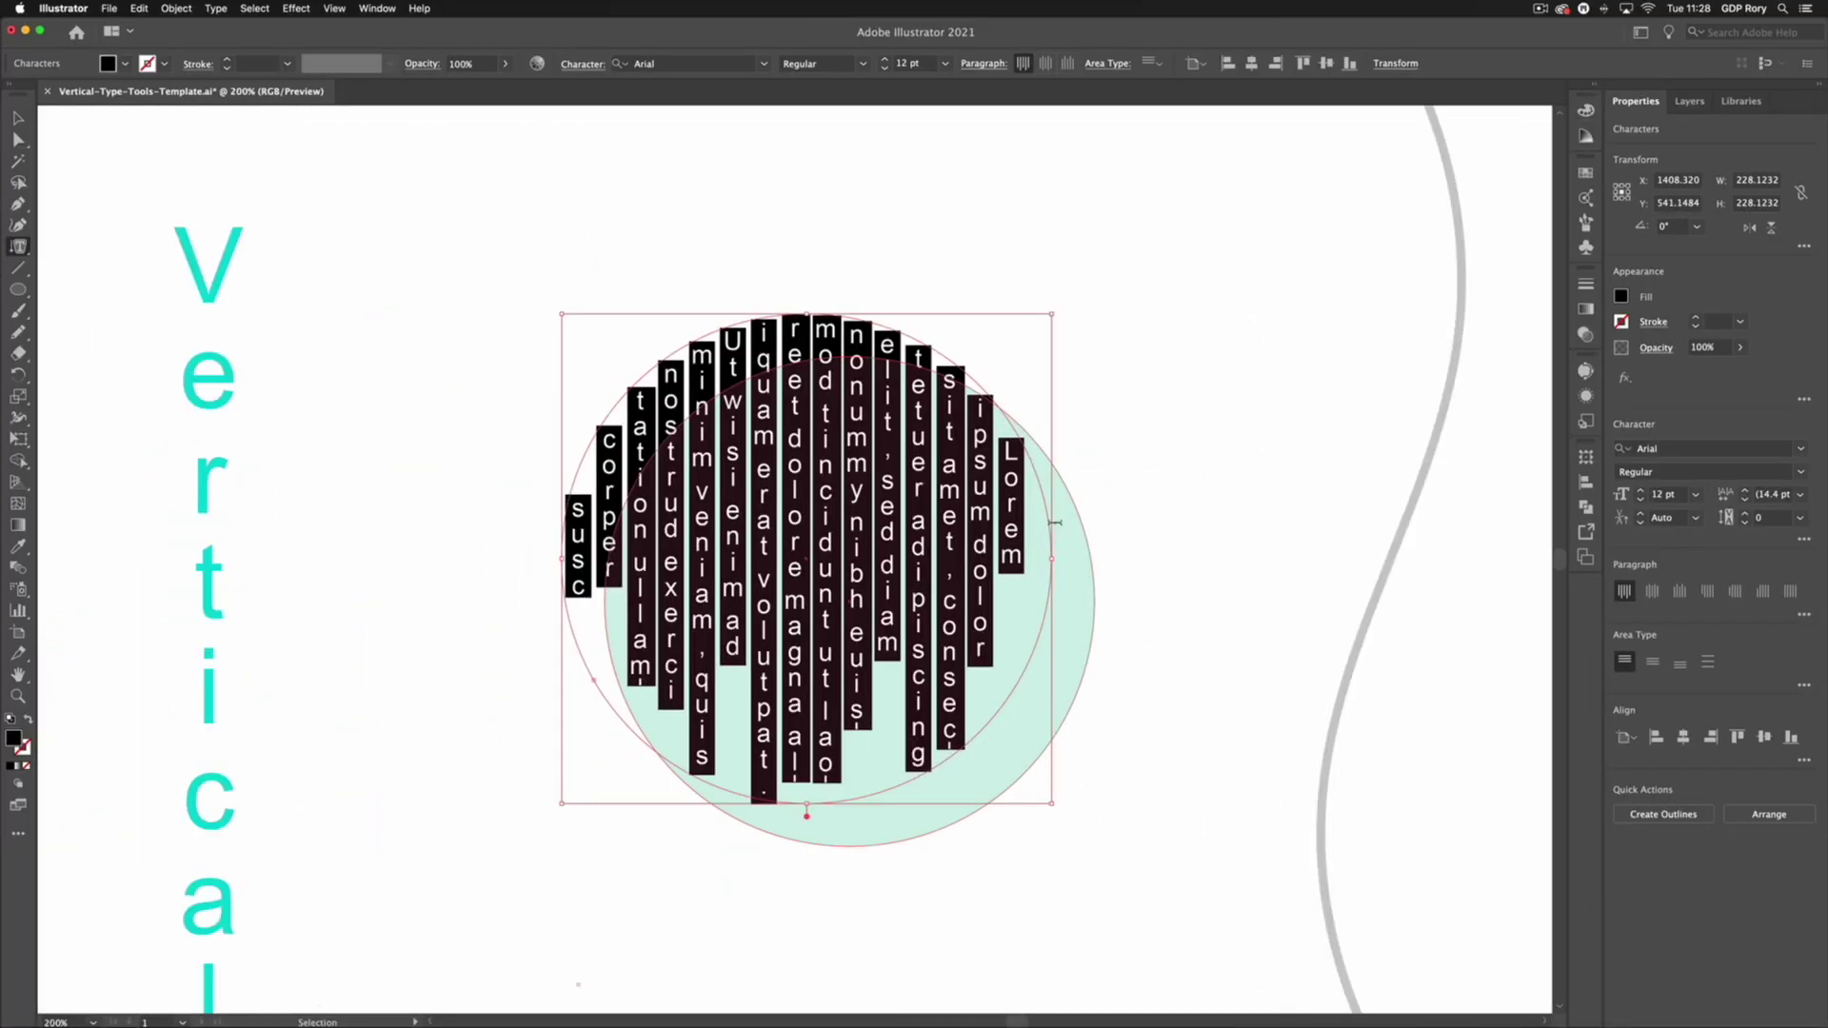
pyautogui.press('Escape')
pyautogui.click(568, 64)
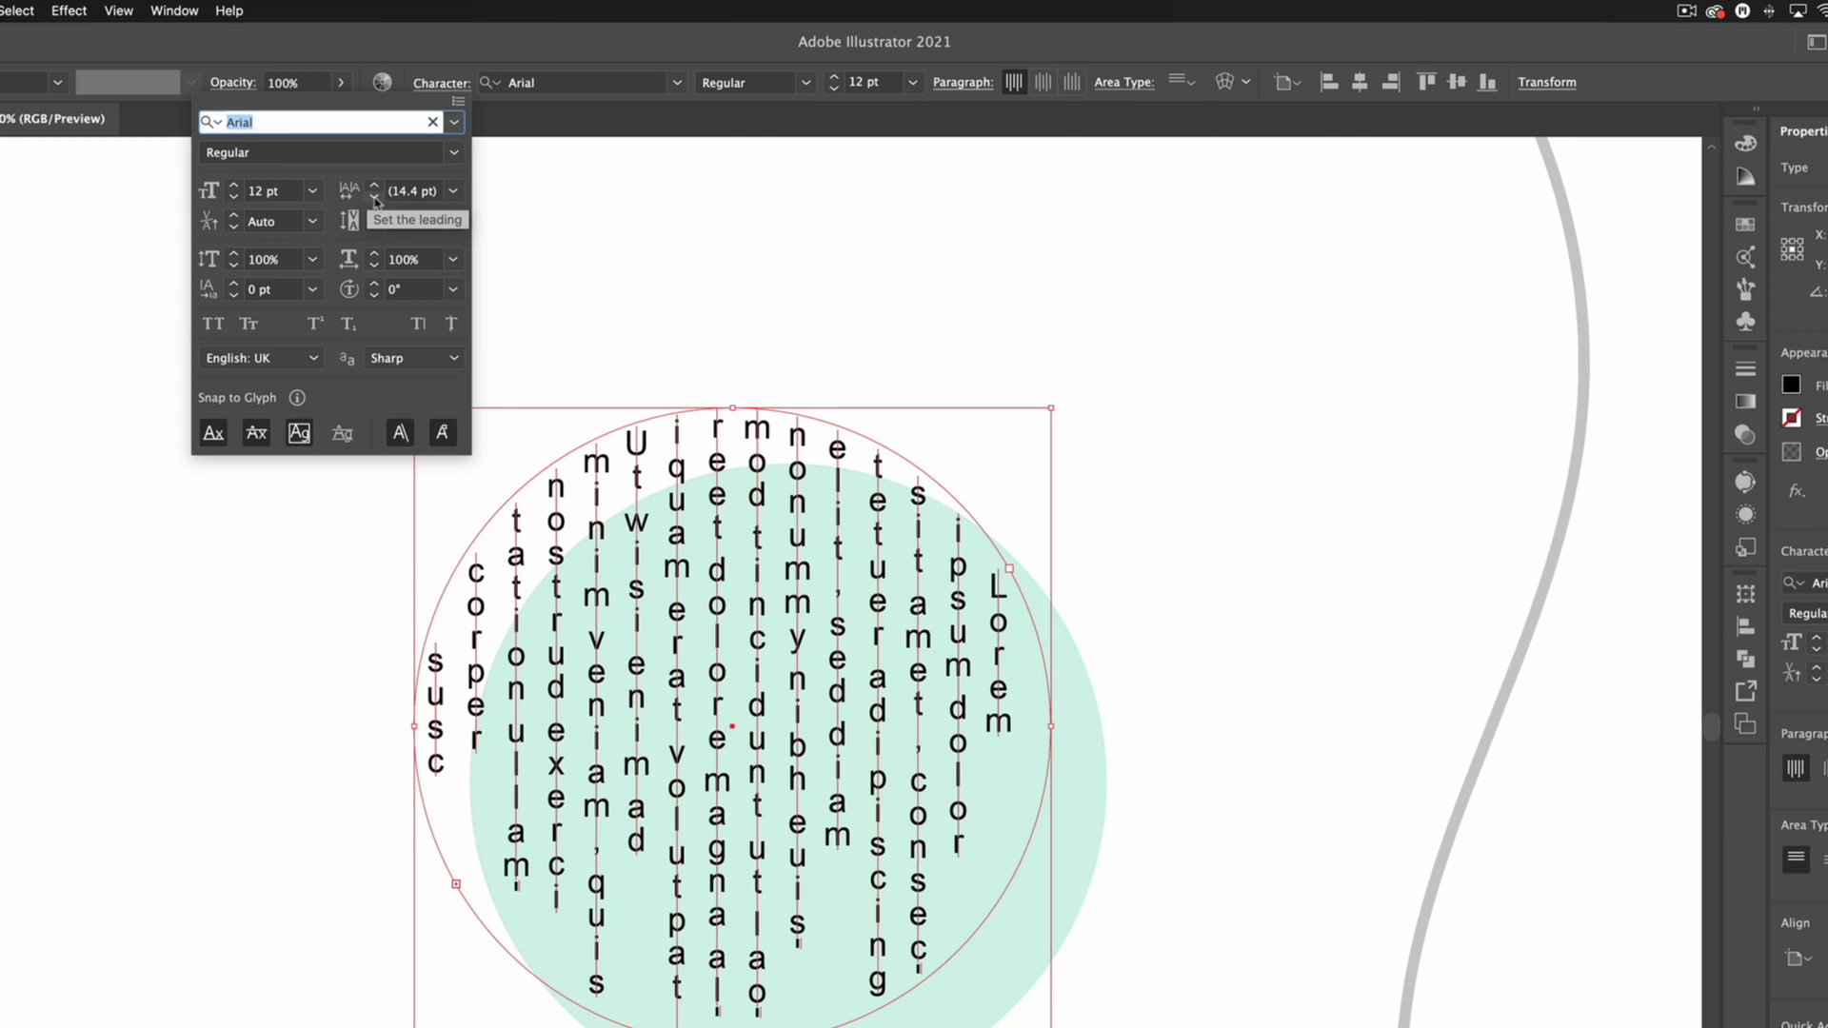
pyautogui.click(374, 198)
pyautogui.click(374, 198)
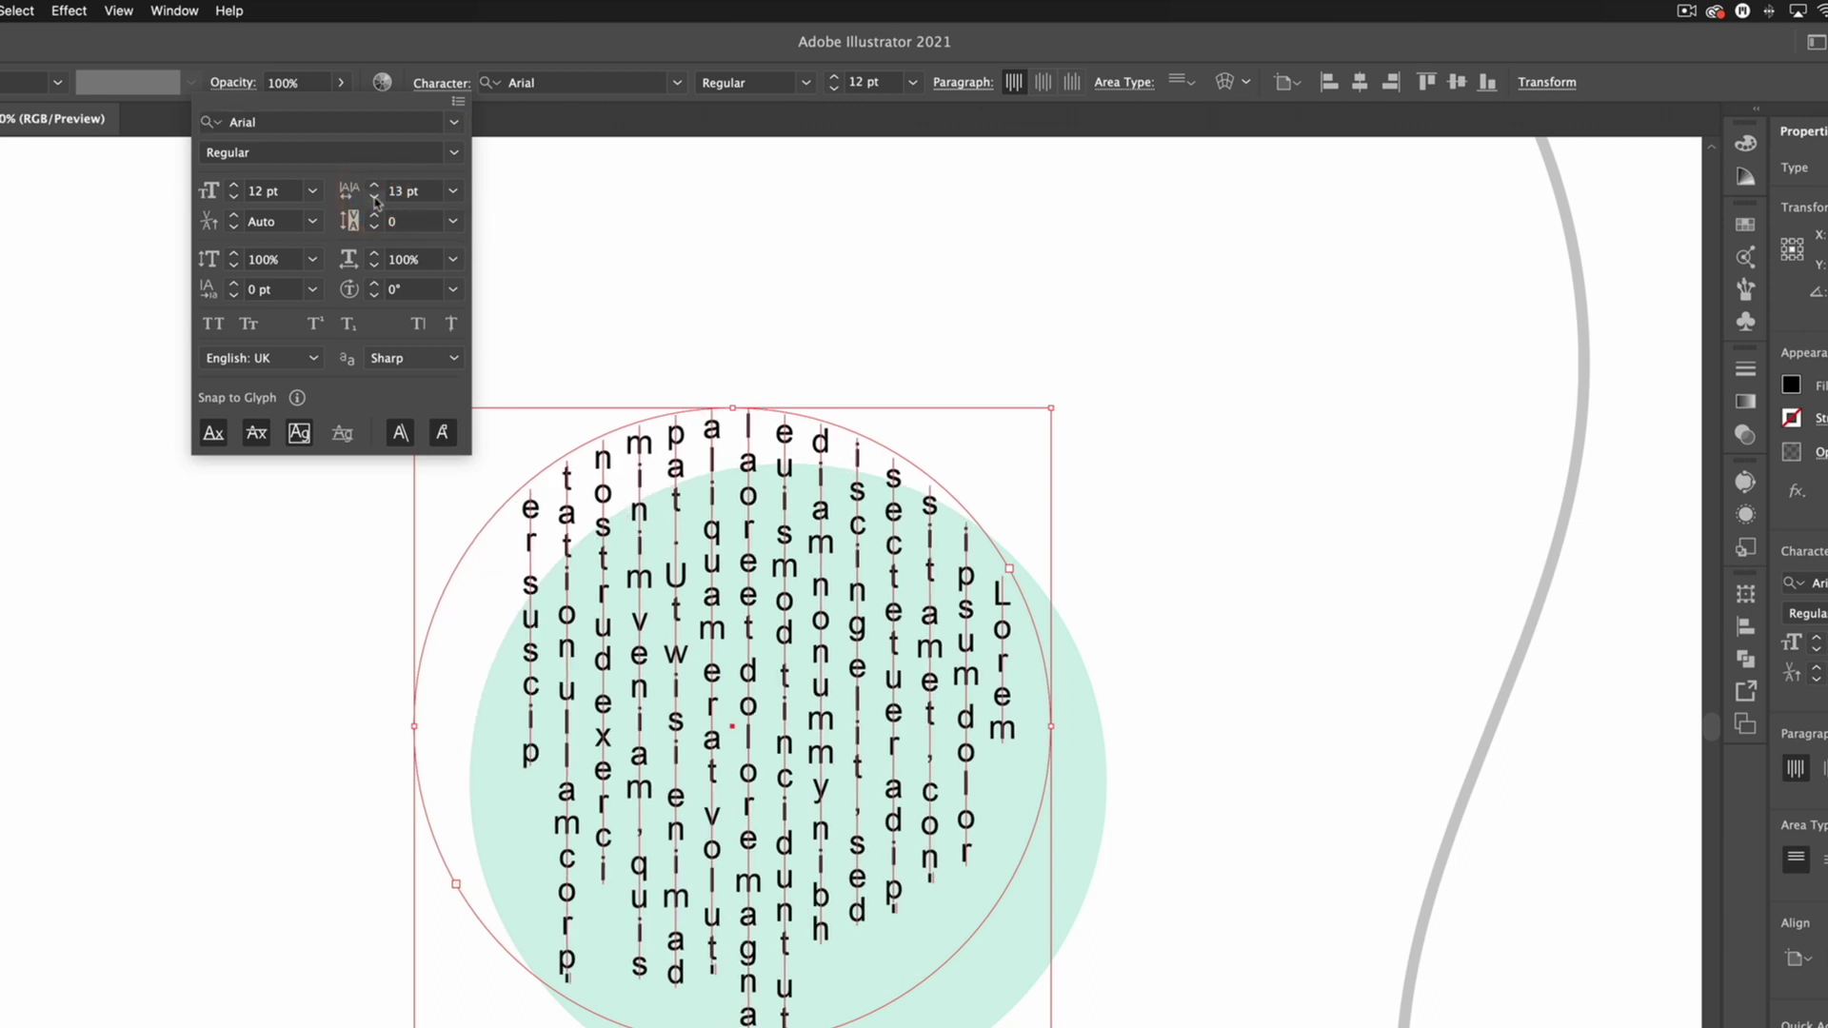
pyautogui.click(375, 187)
pyautogui.click(375, 187)
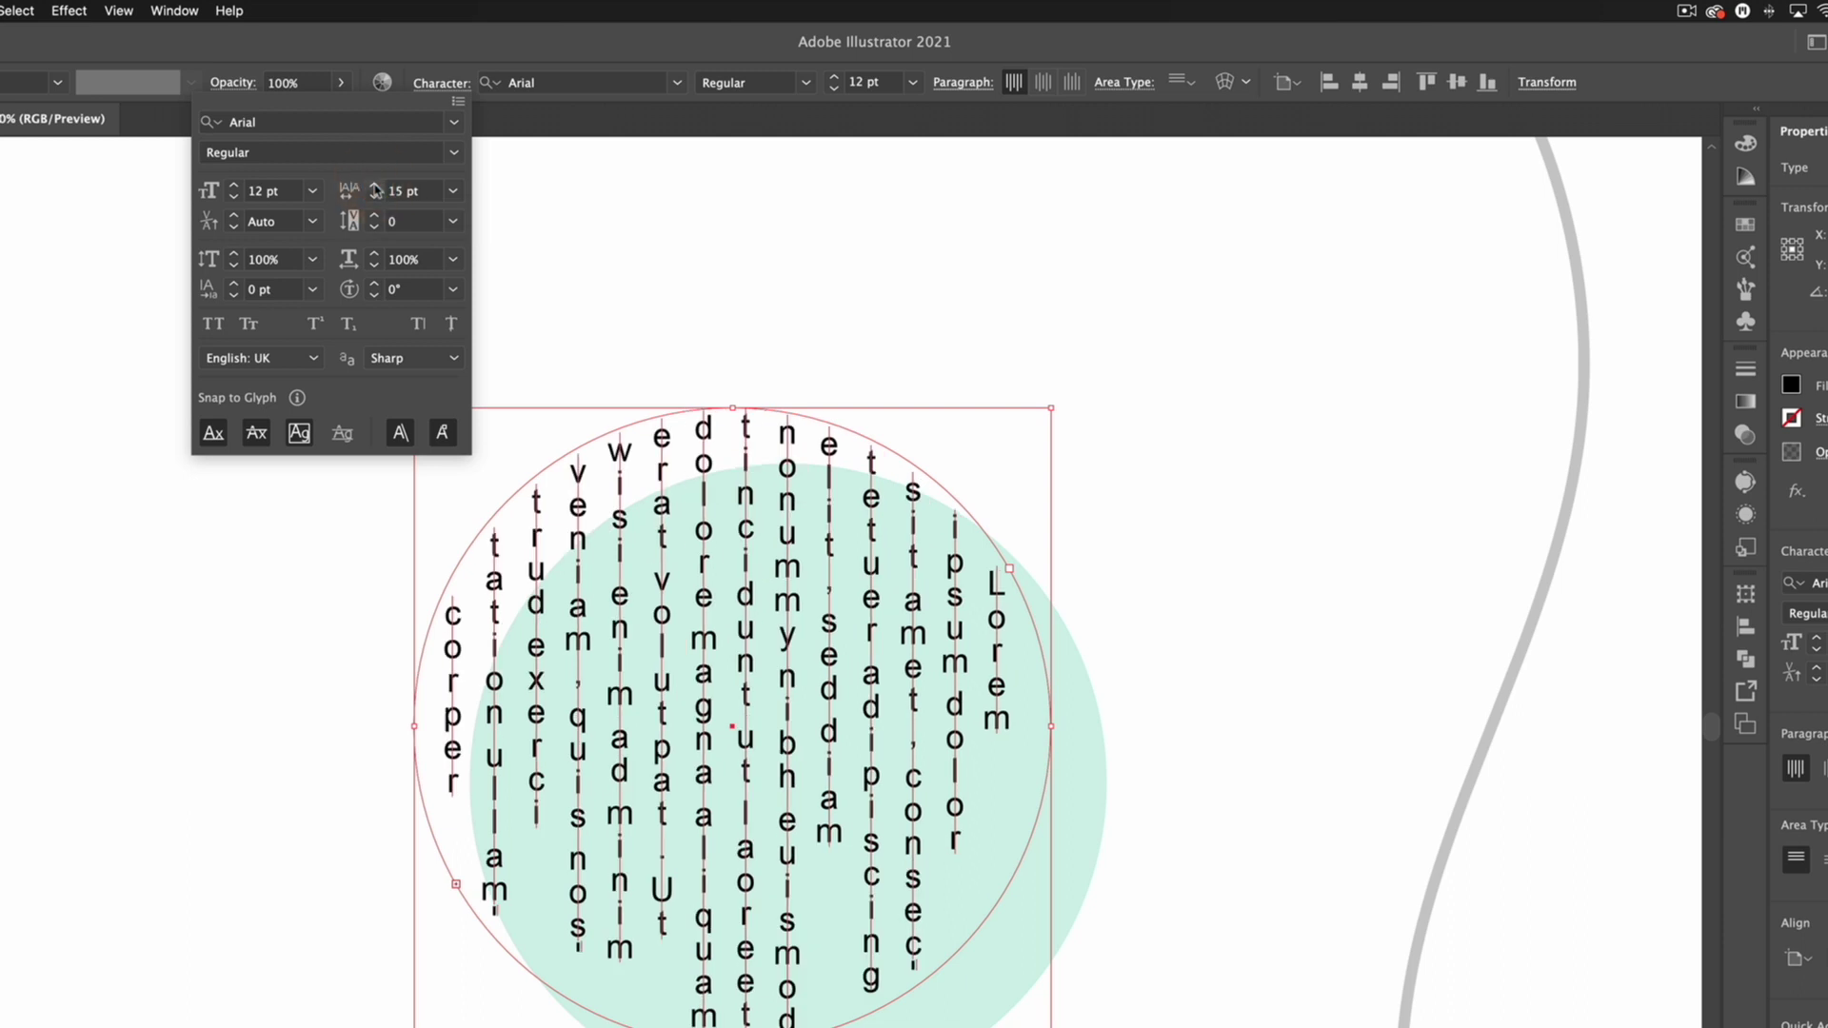
pyautogui.click(453, 191)
pyautogui.click(480, 225)
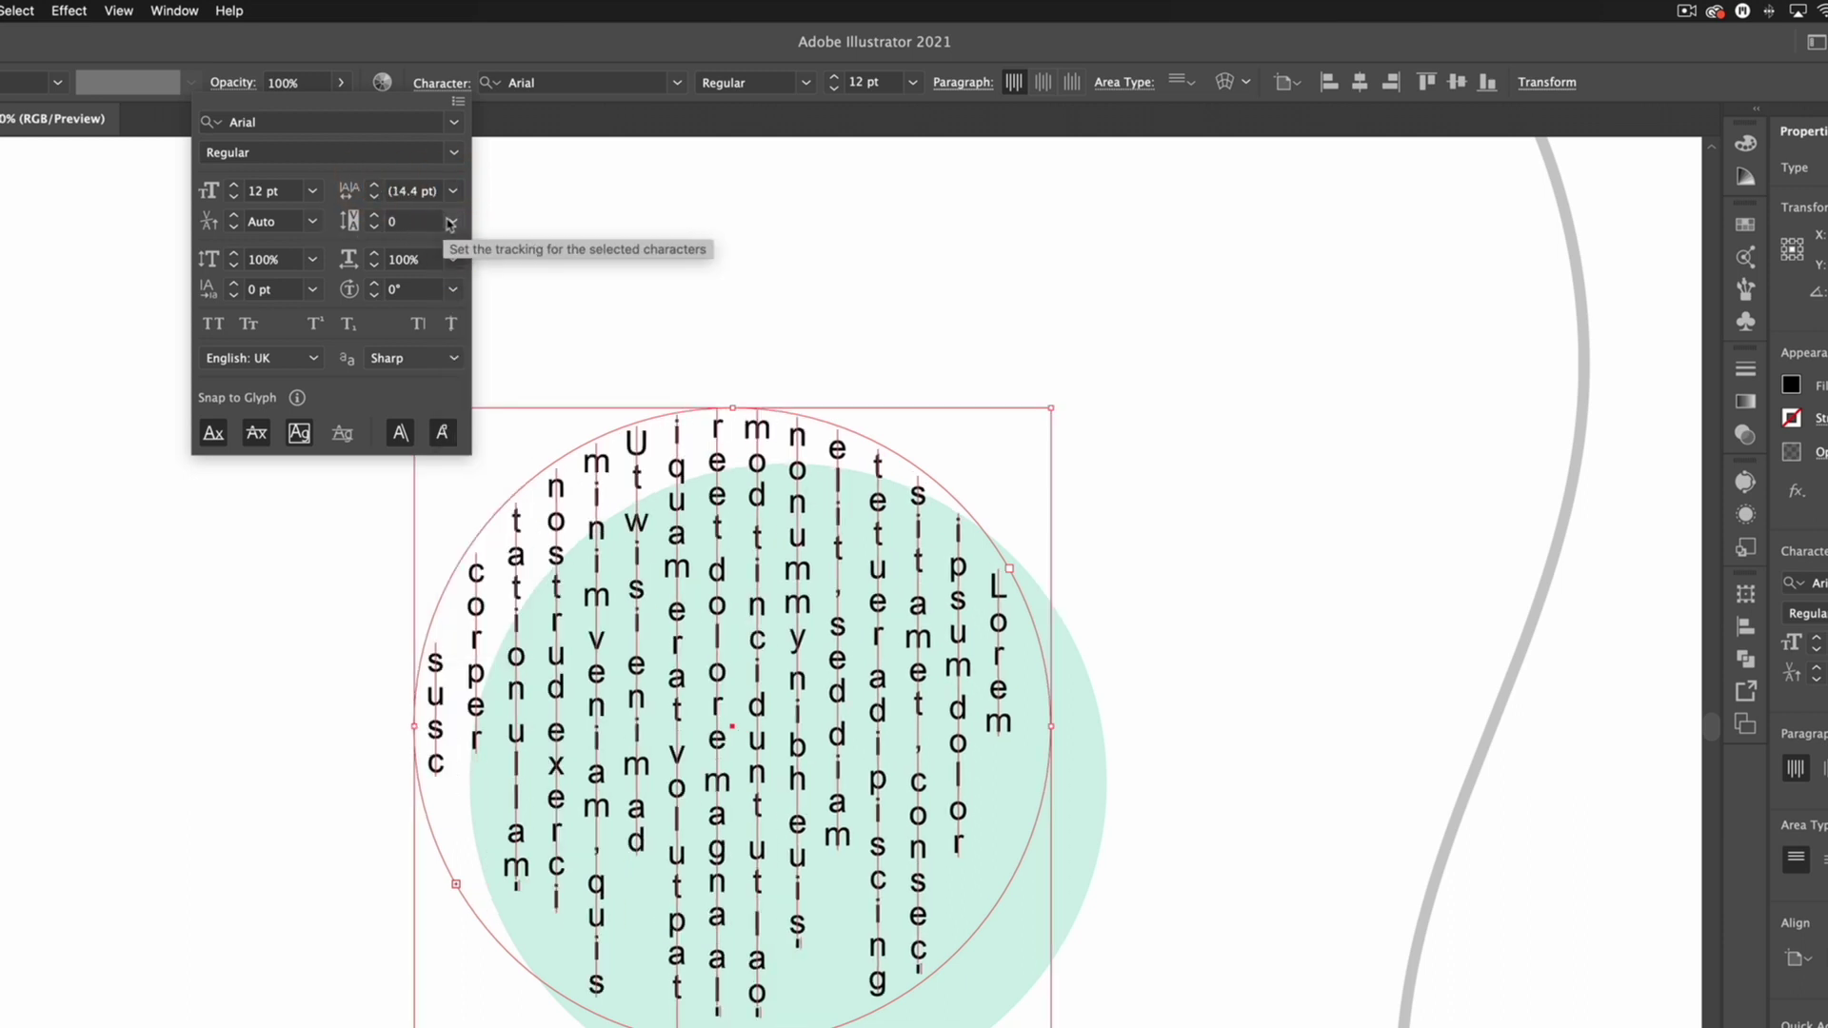
pyautogui.click(453, 221)
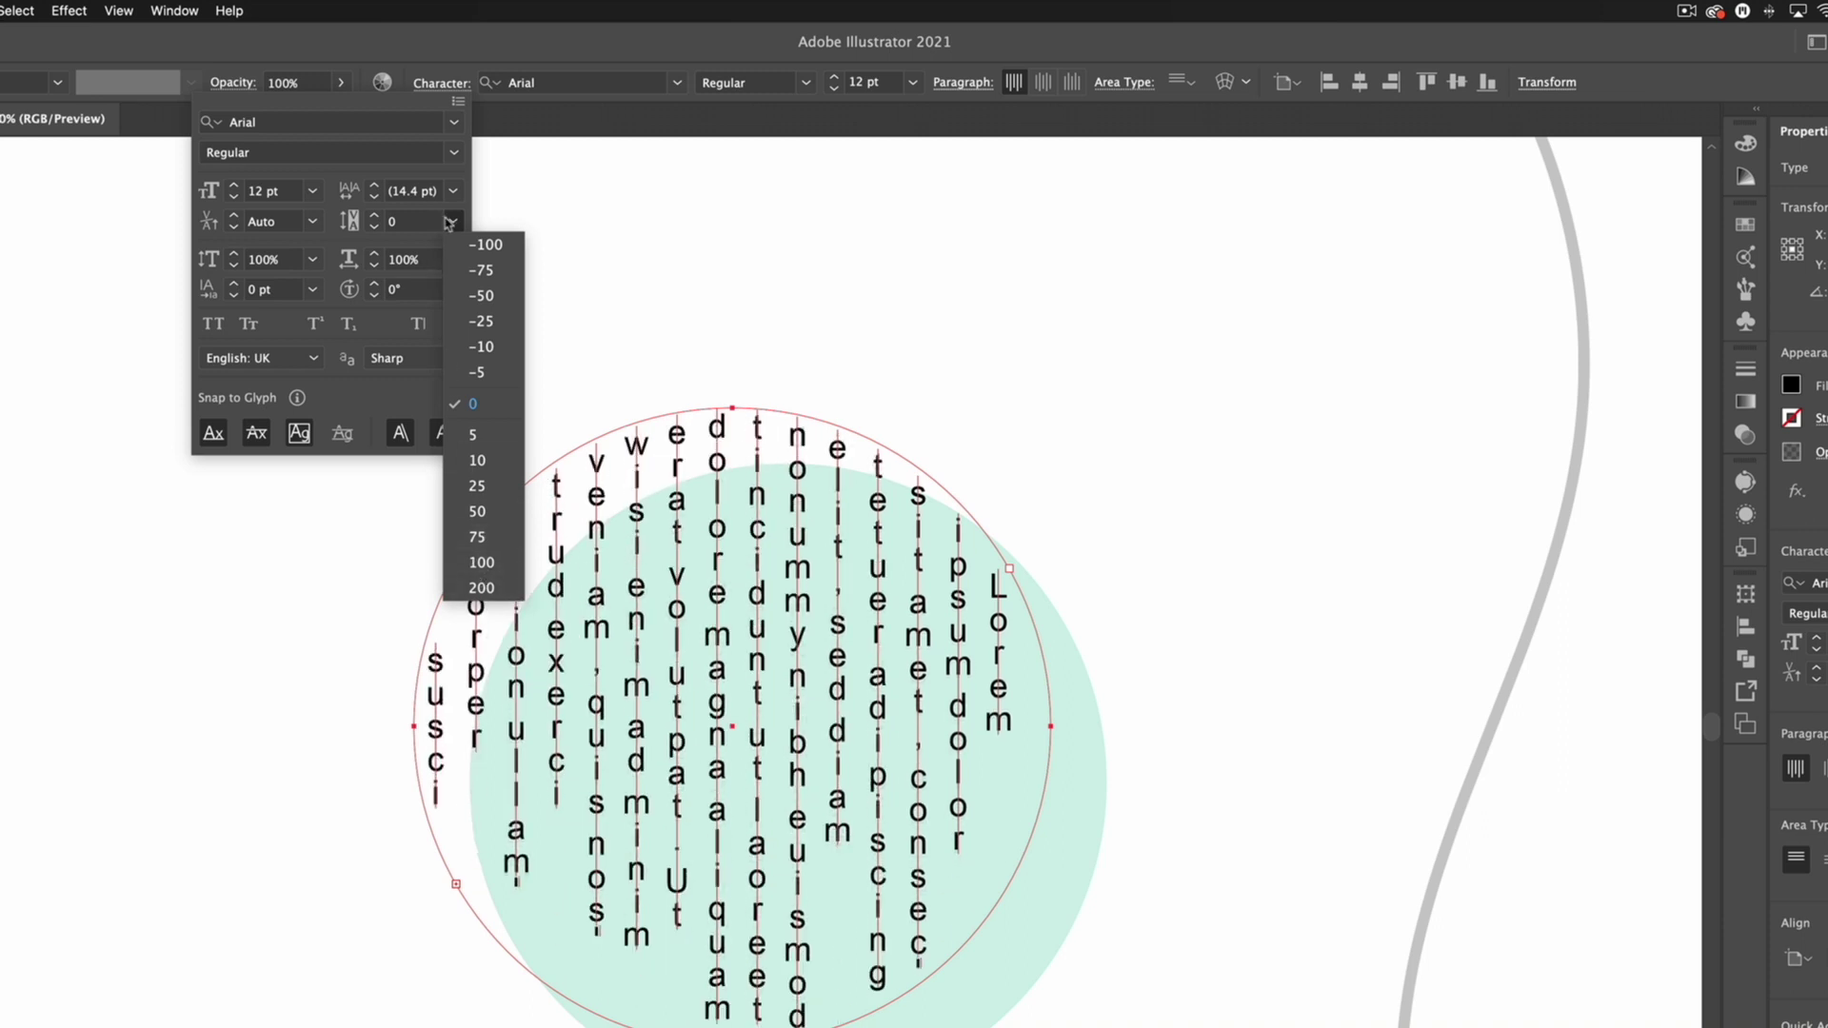
pyautogui.click(451, 223)
# - Set the circle's vertical text to Justify All Lines after trying centre and bottom alignment, then deselect
pyautogui.click(954, 84)
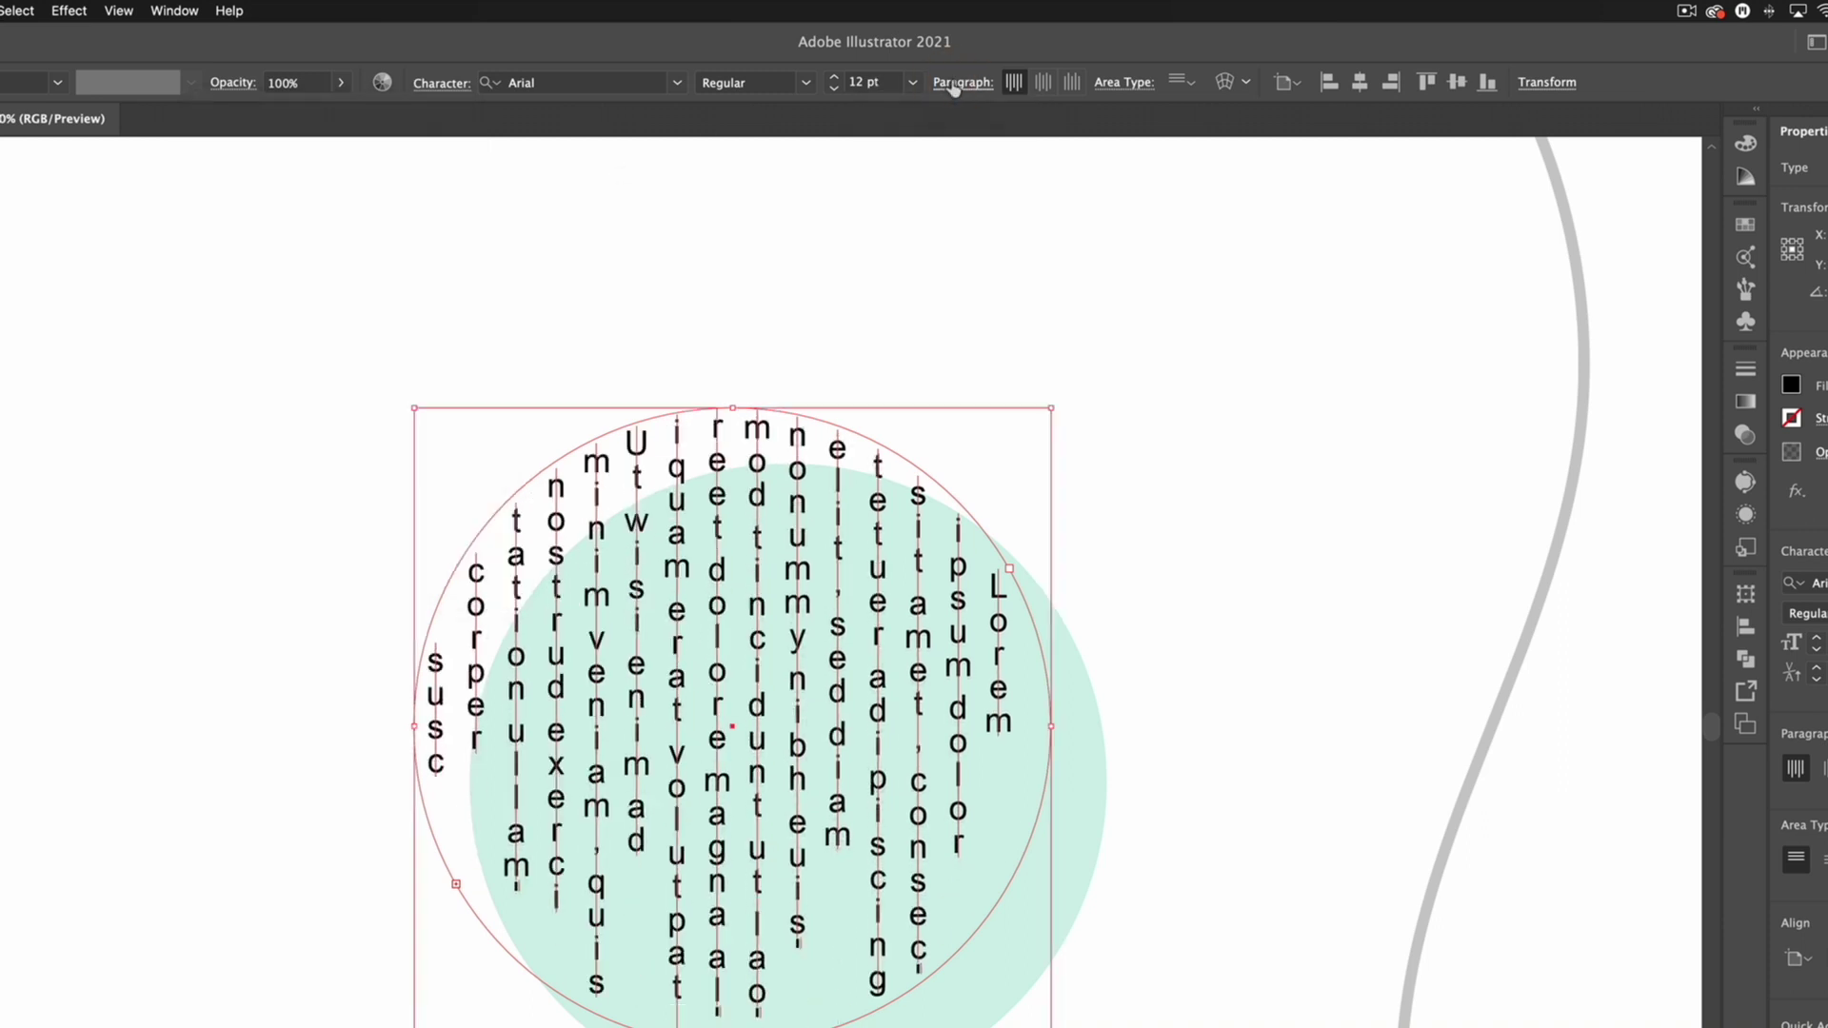
pyautogui.click(954, 84)
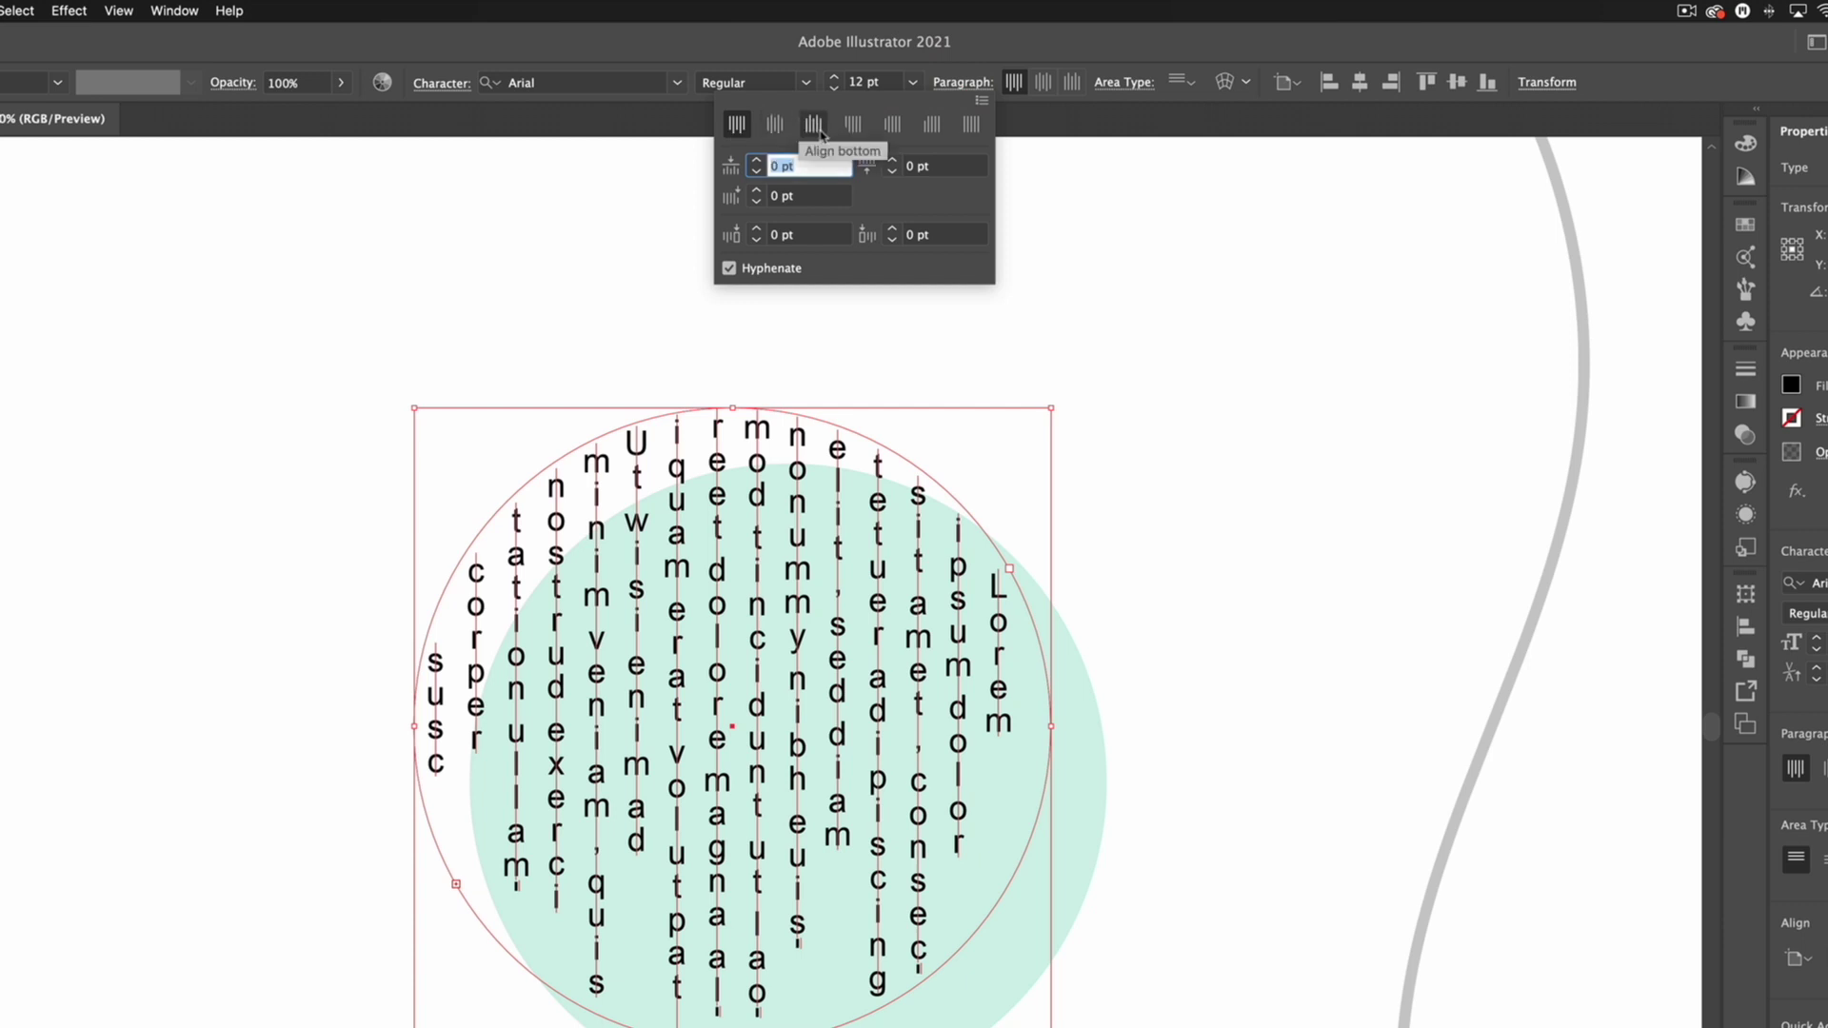
pyautogui.click(776, 124)
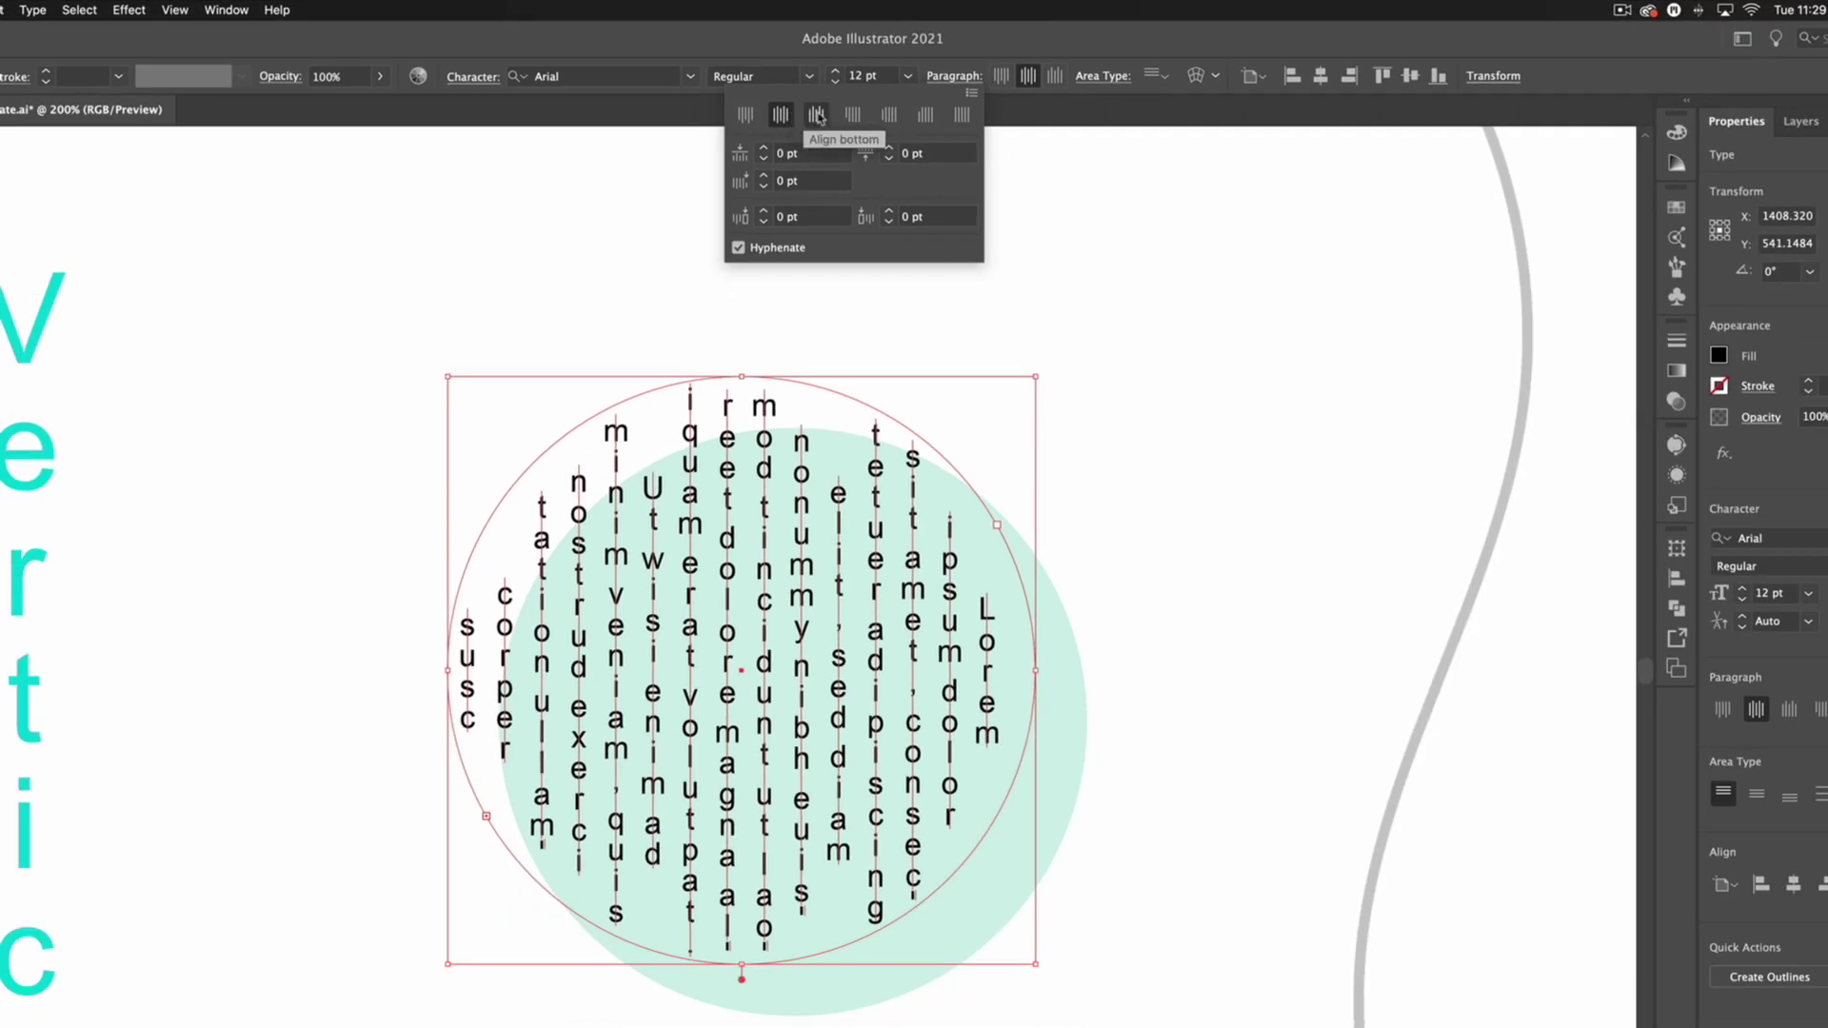
pyautogui.click(818, 116)
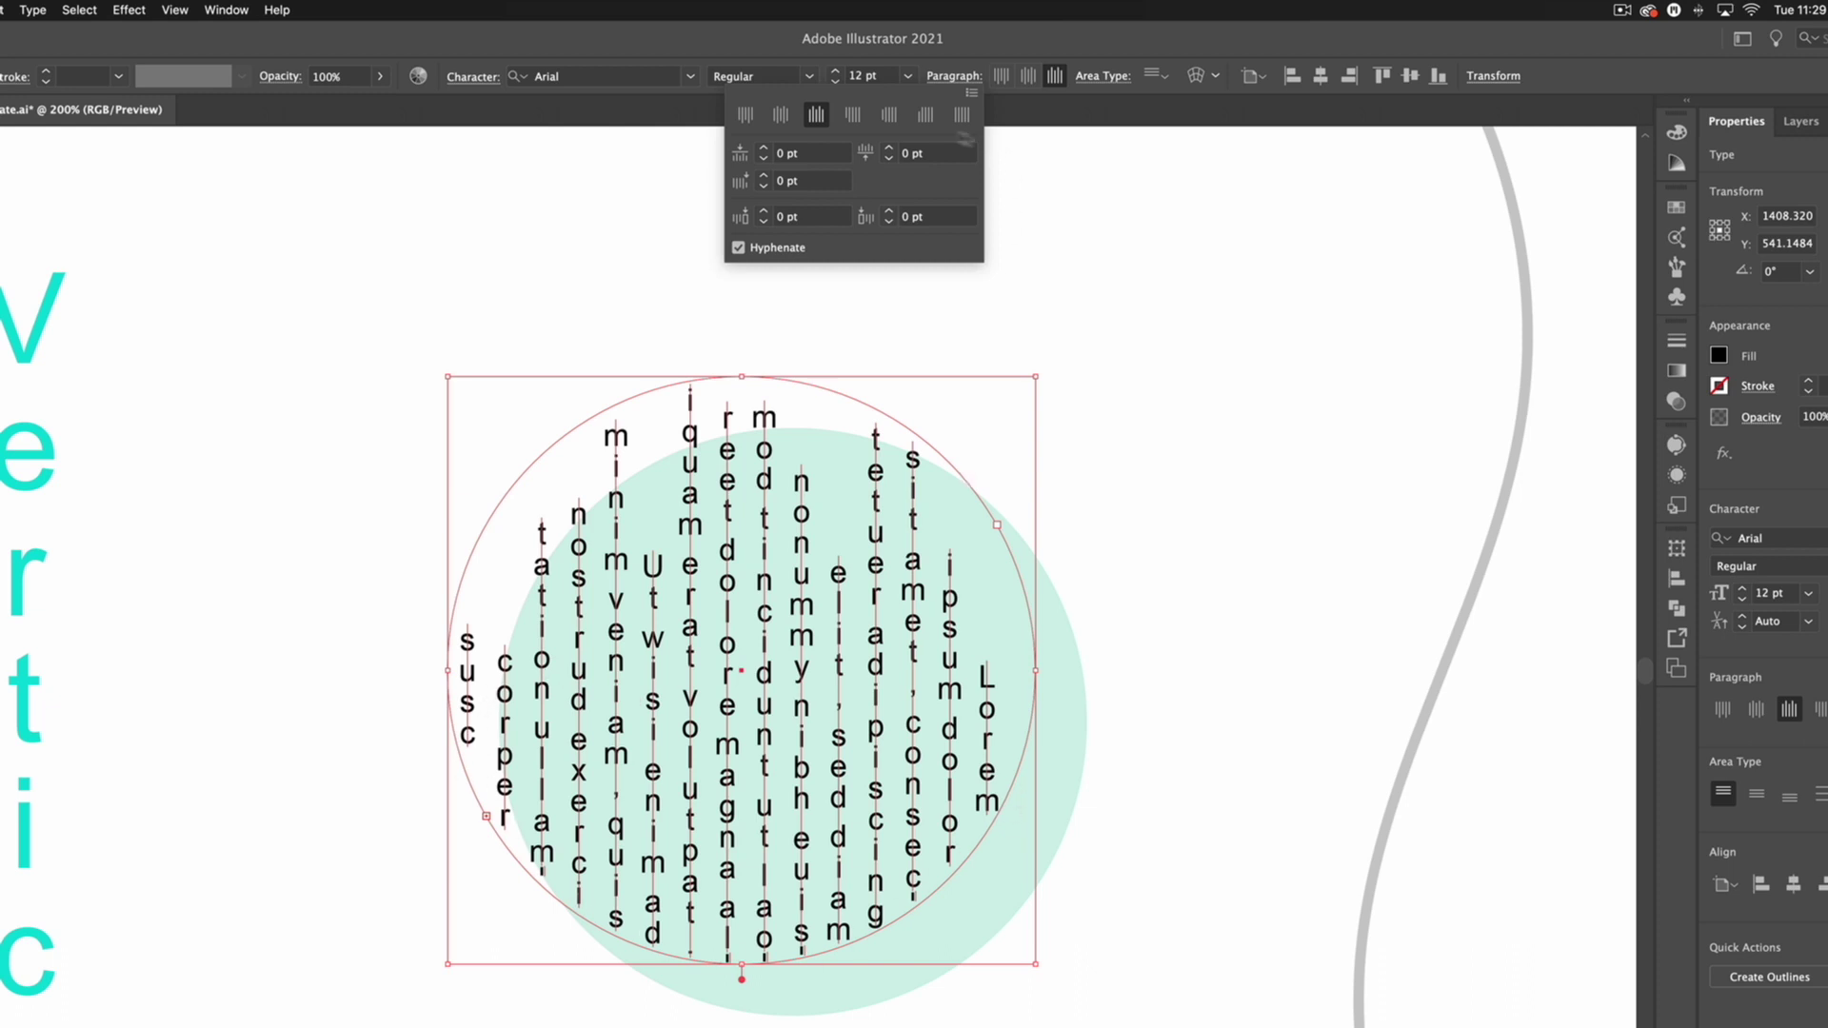
pyautogui.click(960, 115)
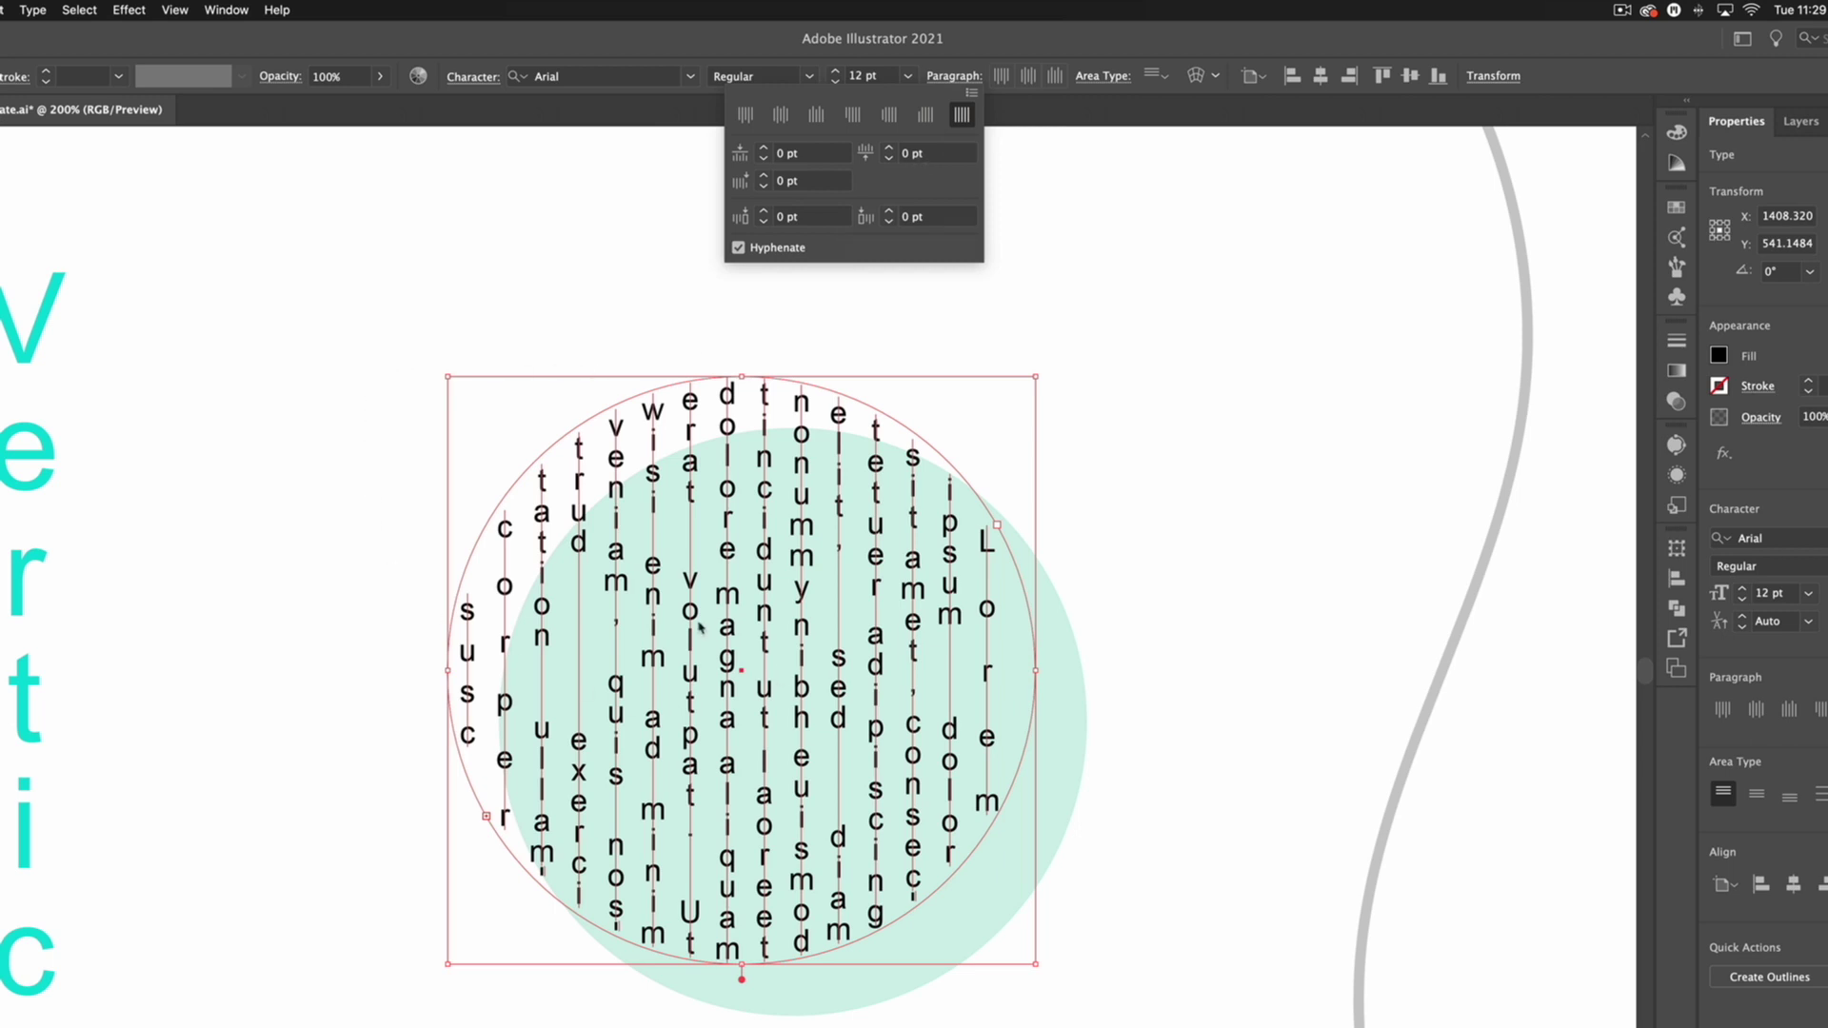
pyautogui.click(440, 311)
pyautogui.click(391, 318)
# - Zoom out and switch to the Vertical Type on a Path Tool
pyautogui.press('super+minus')
pyautogui.press('super+minus')
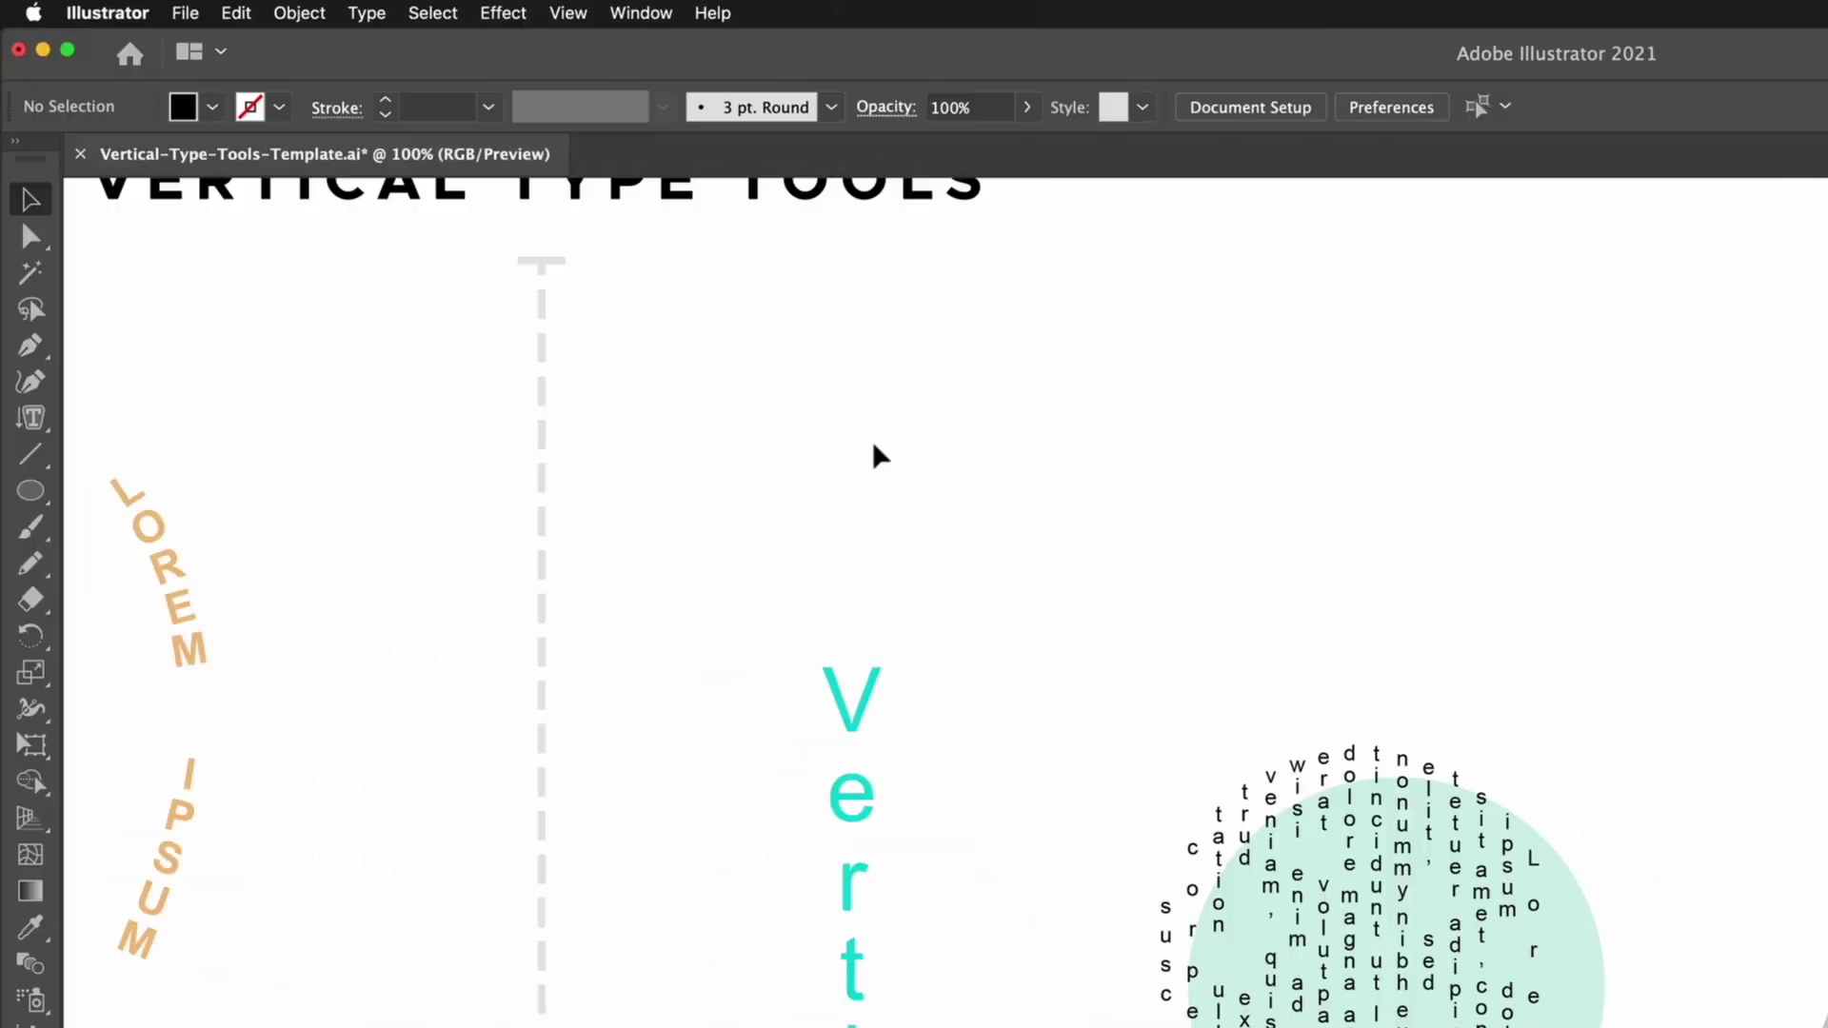
pyautogui.hscroll(5, 1183, 482)
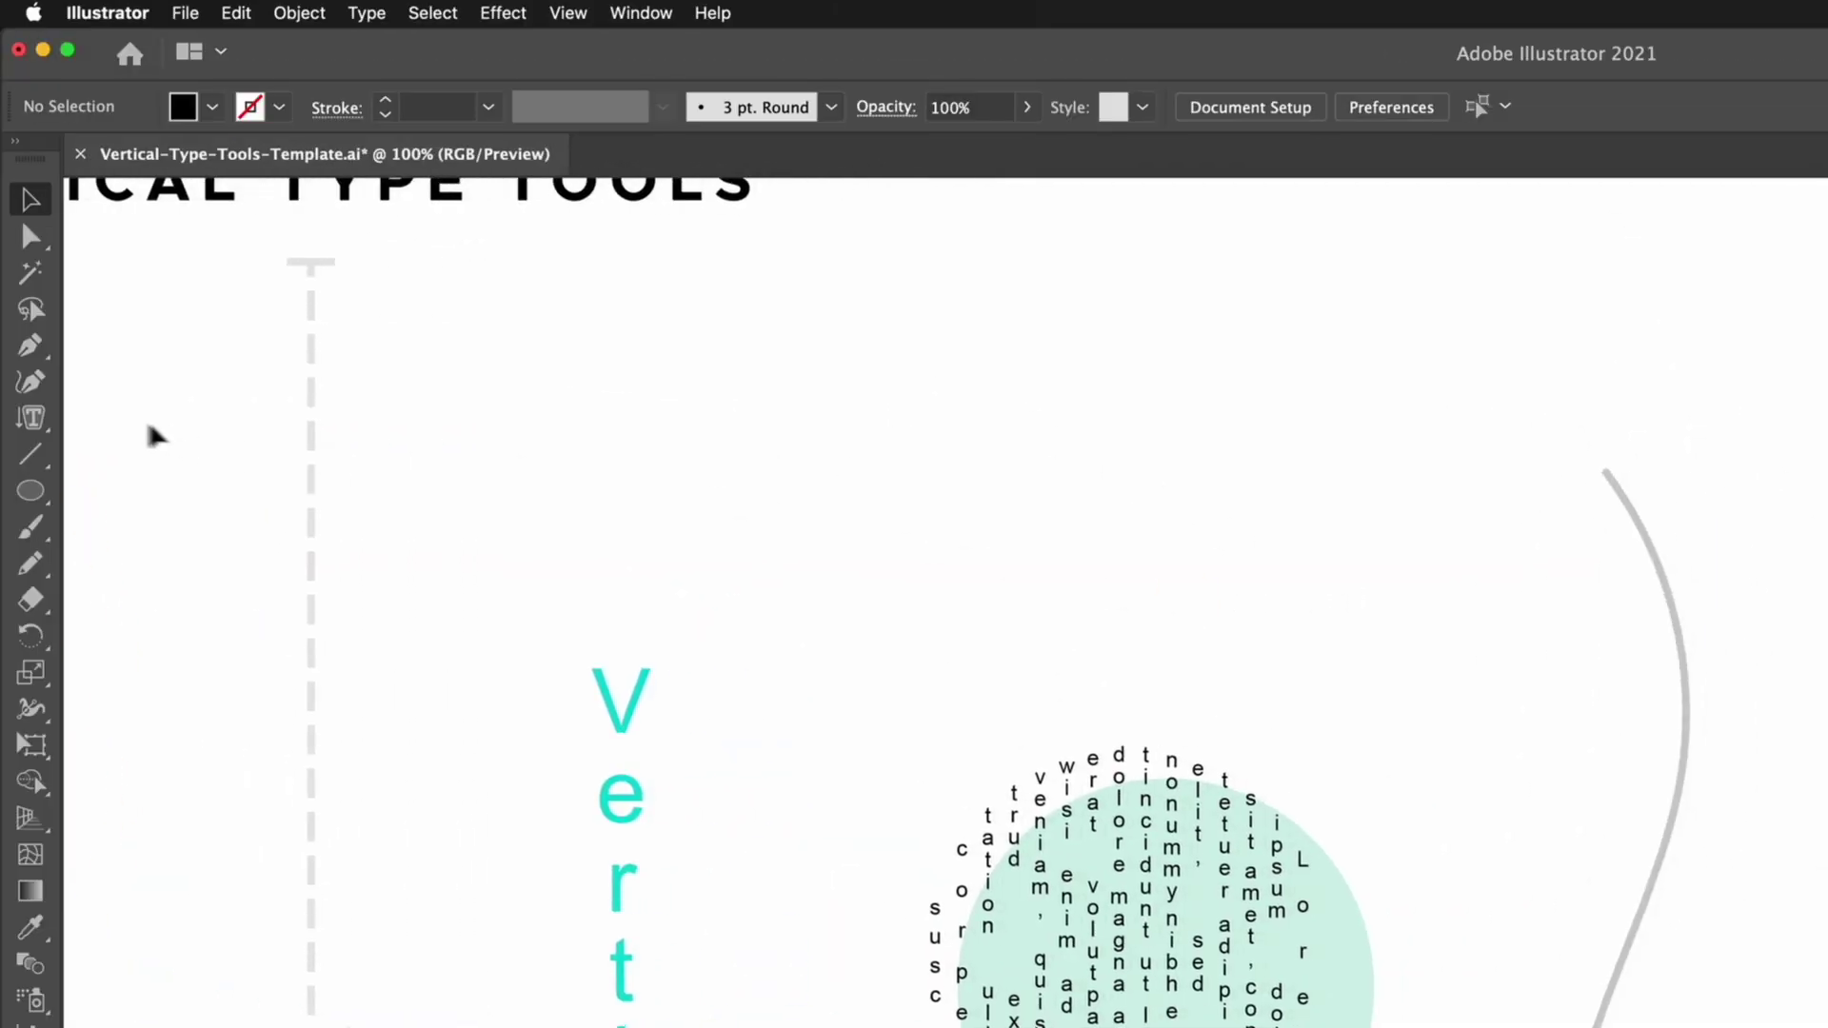
pyautogui.click(32, 418)
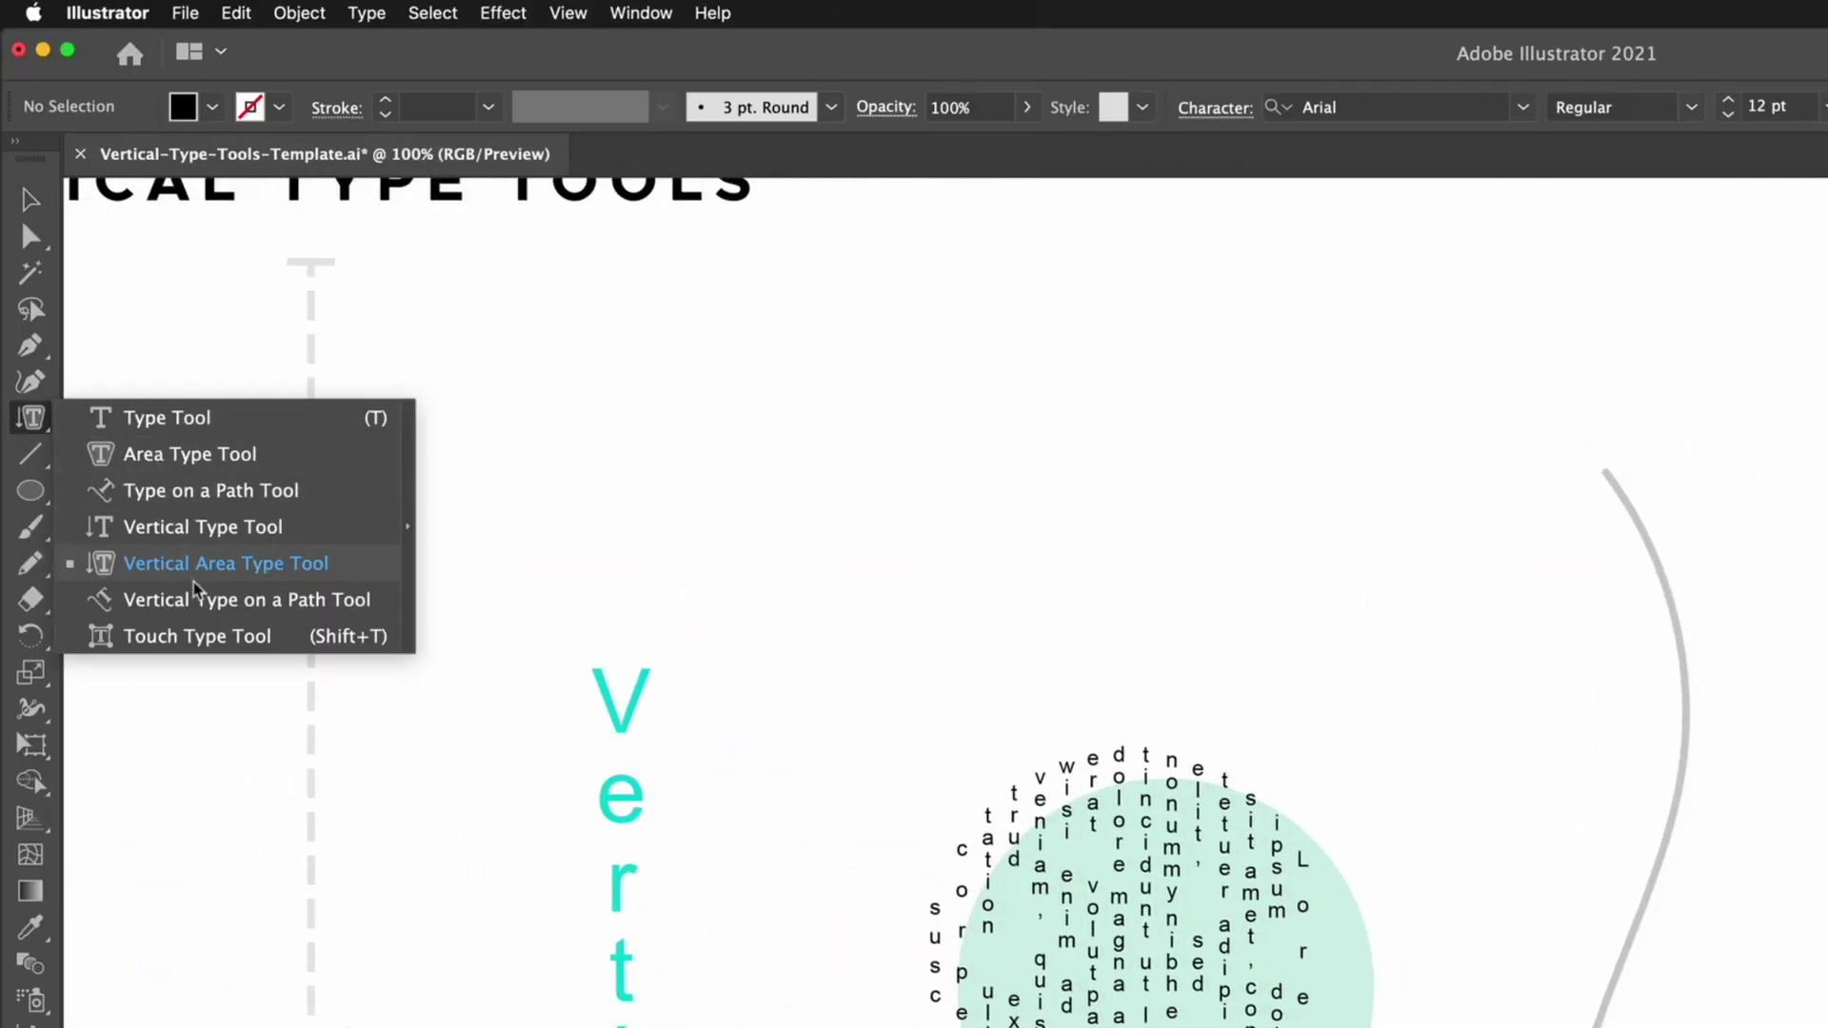
pyautogui.click(195, 597)
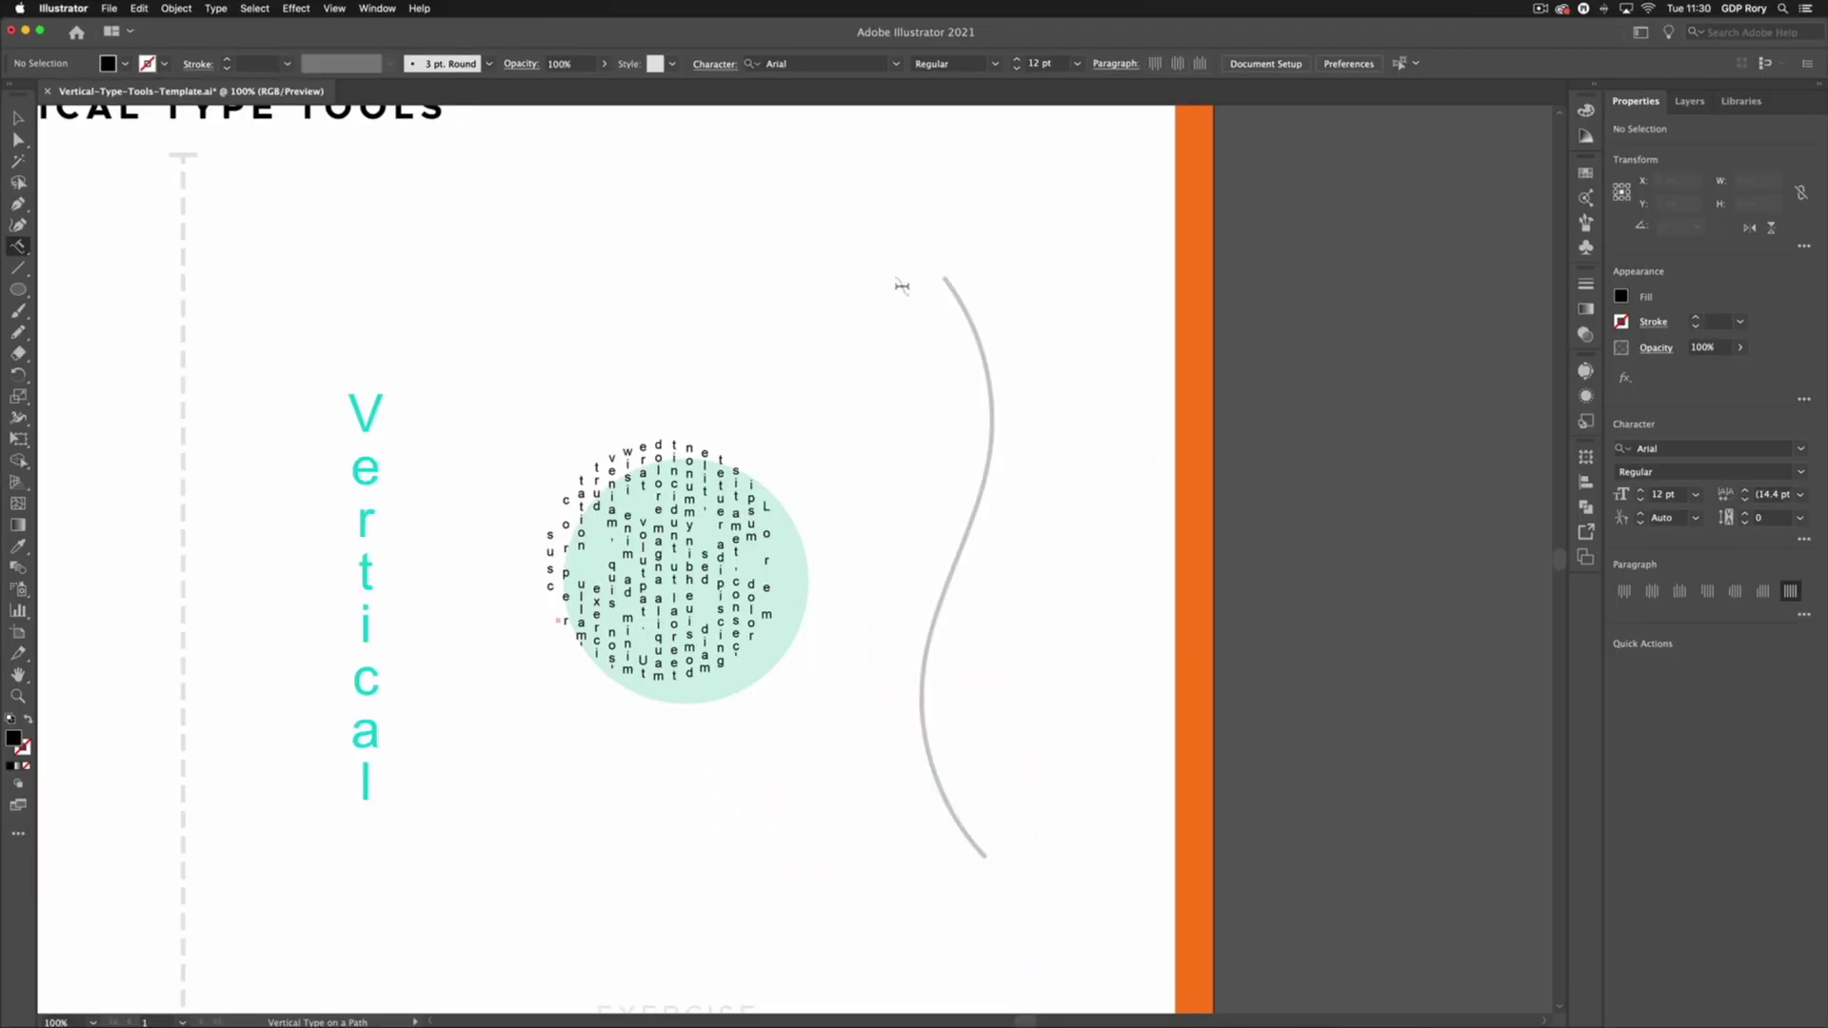
# - Set the character style to Arial Bold, 24 pt, with All Caps on
pyautogui.click(721, 67)
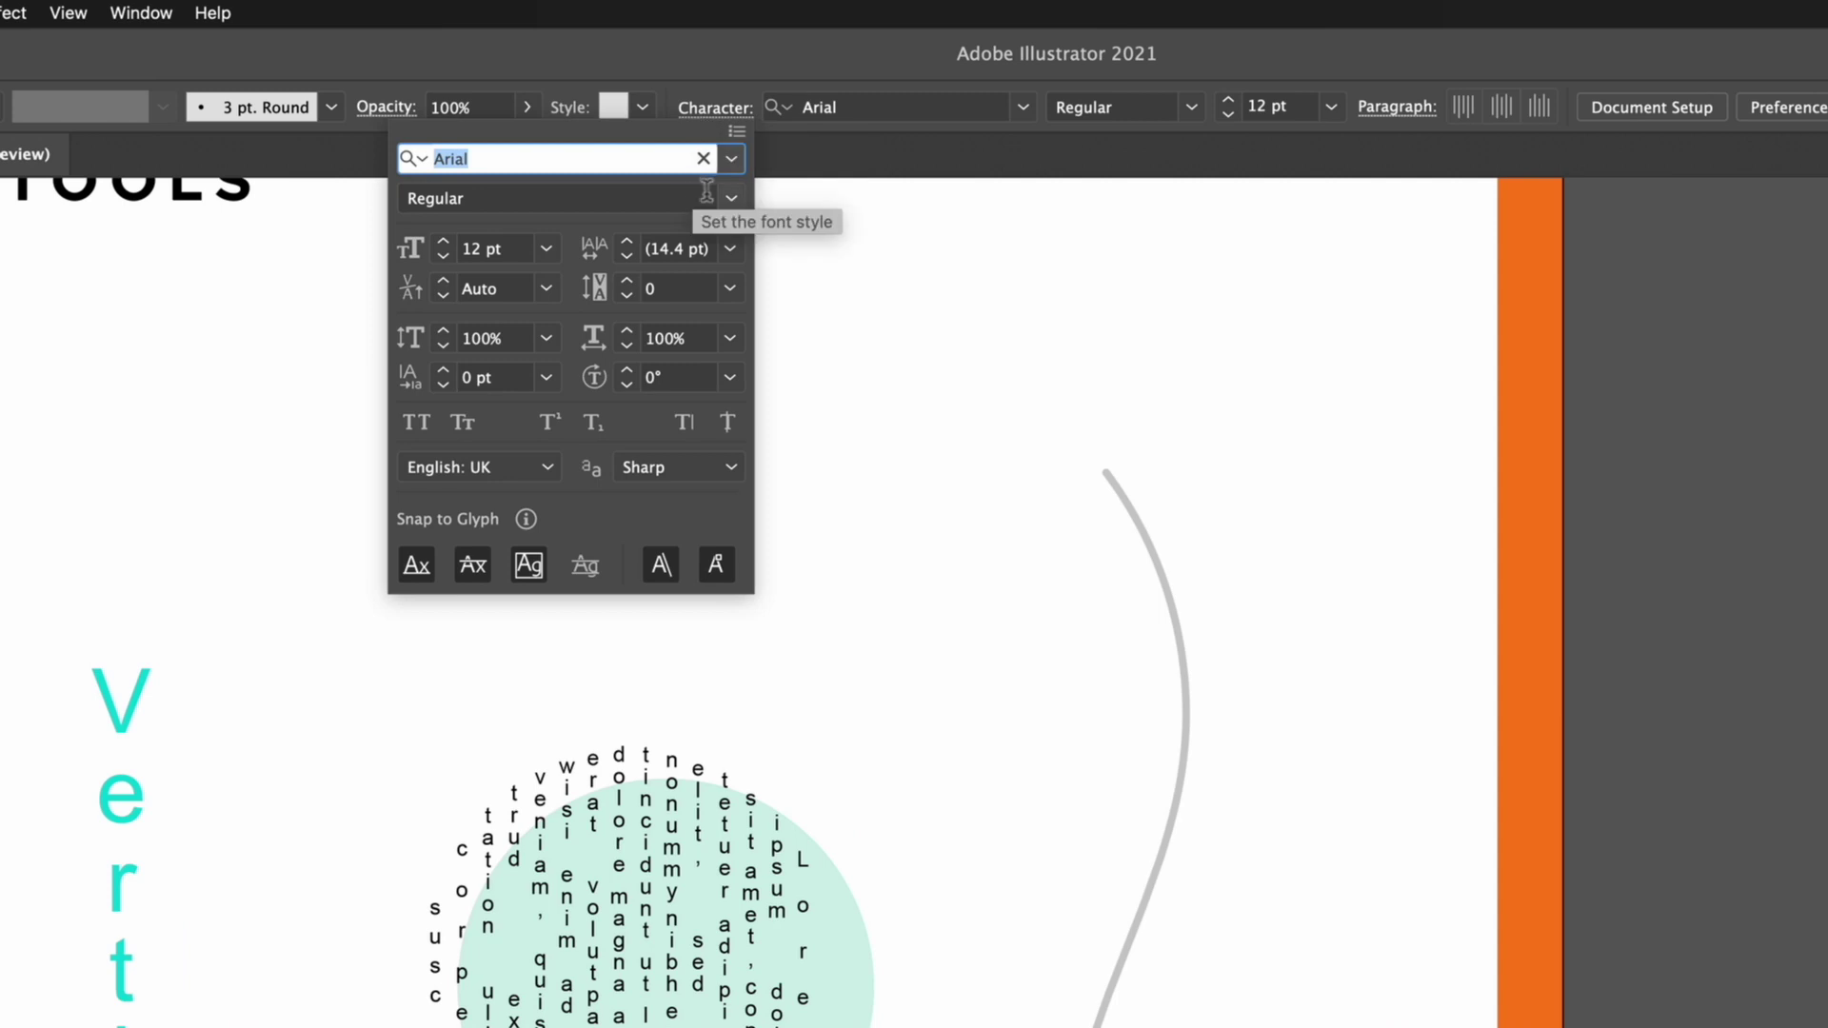
pyautogui.click(722, 118)
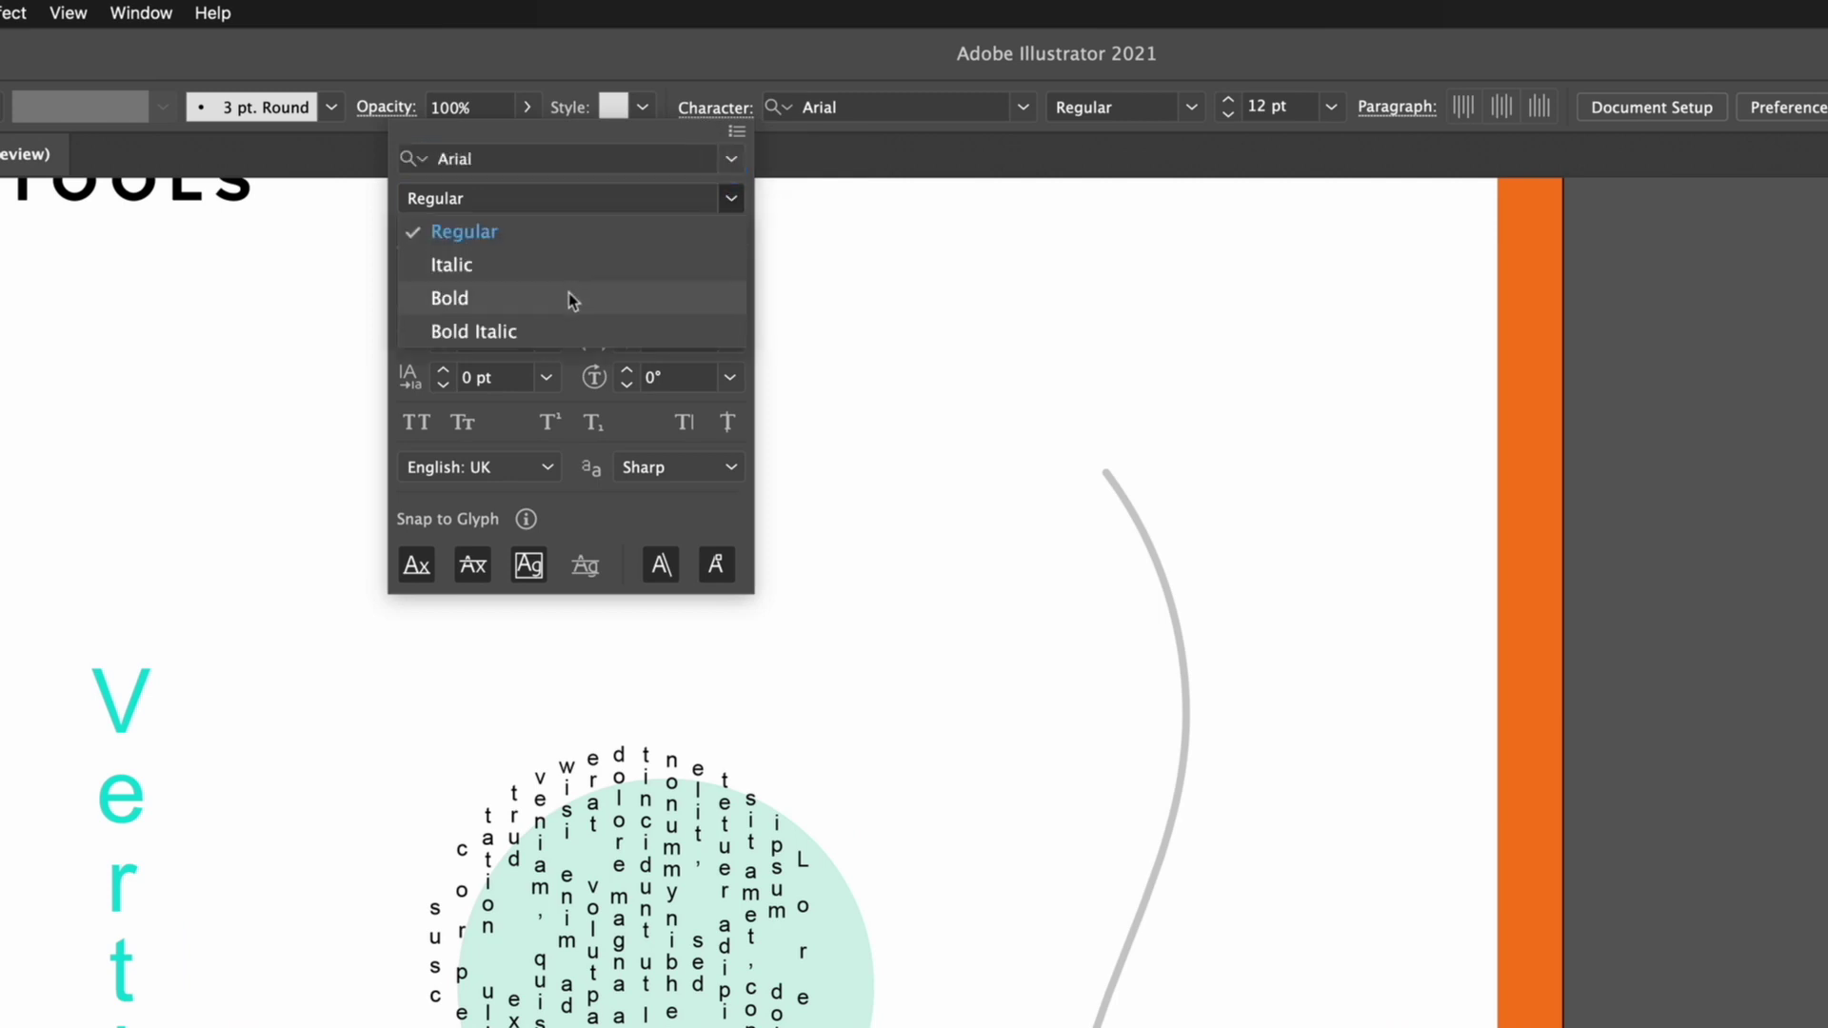
pyautogui.click(571, 297)
pyautogui.click(545, 249)
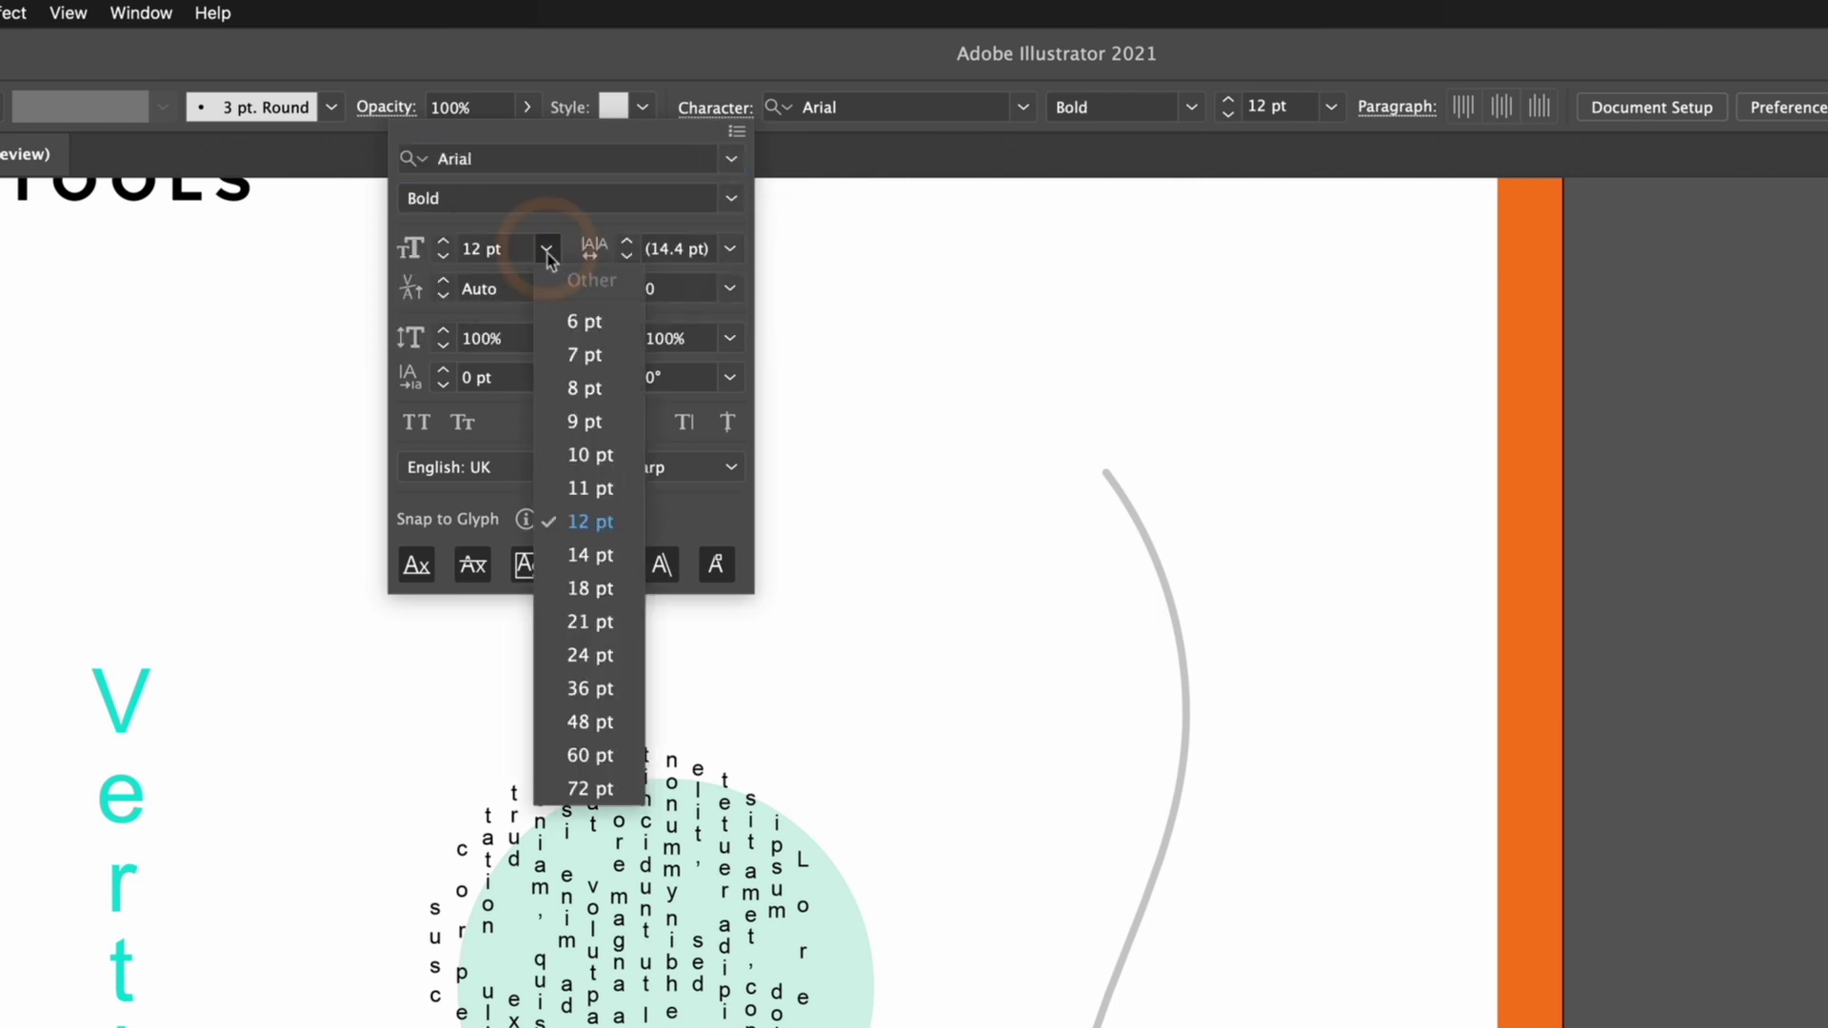
pyautogui.click(583, 655)
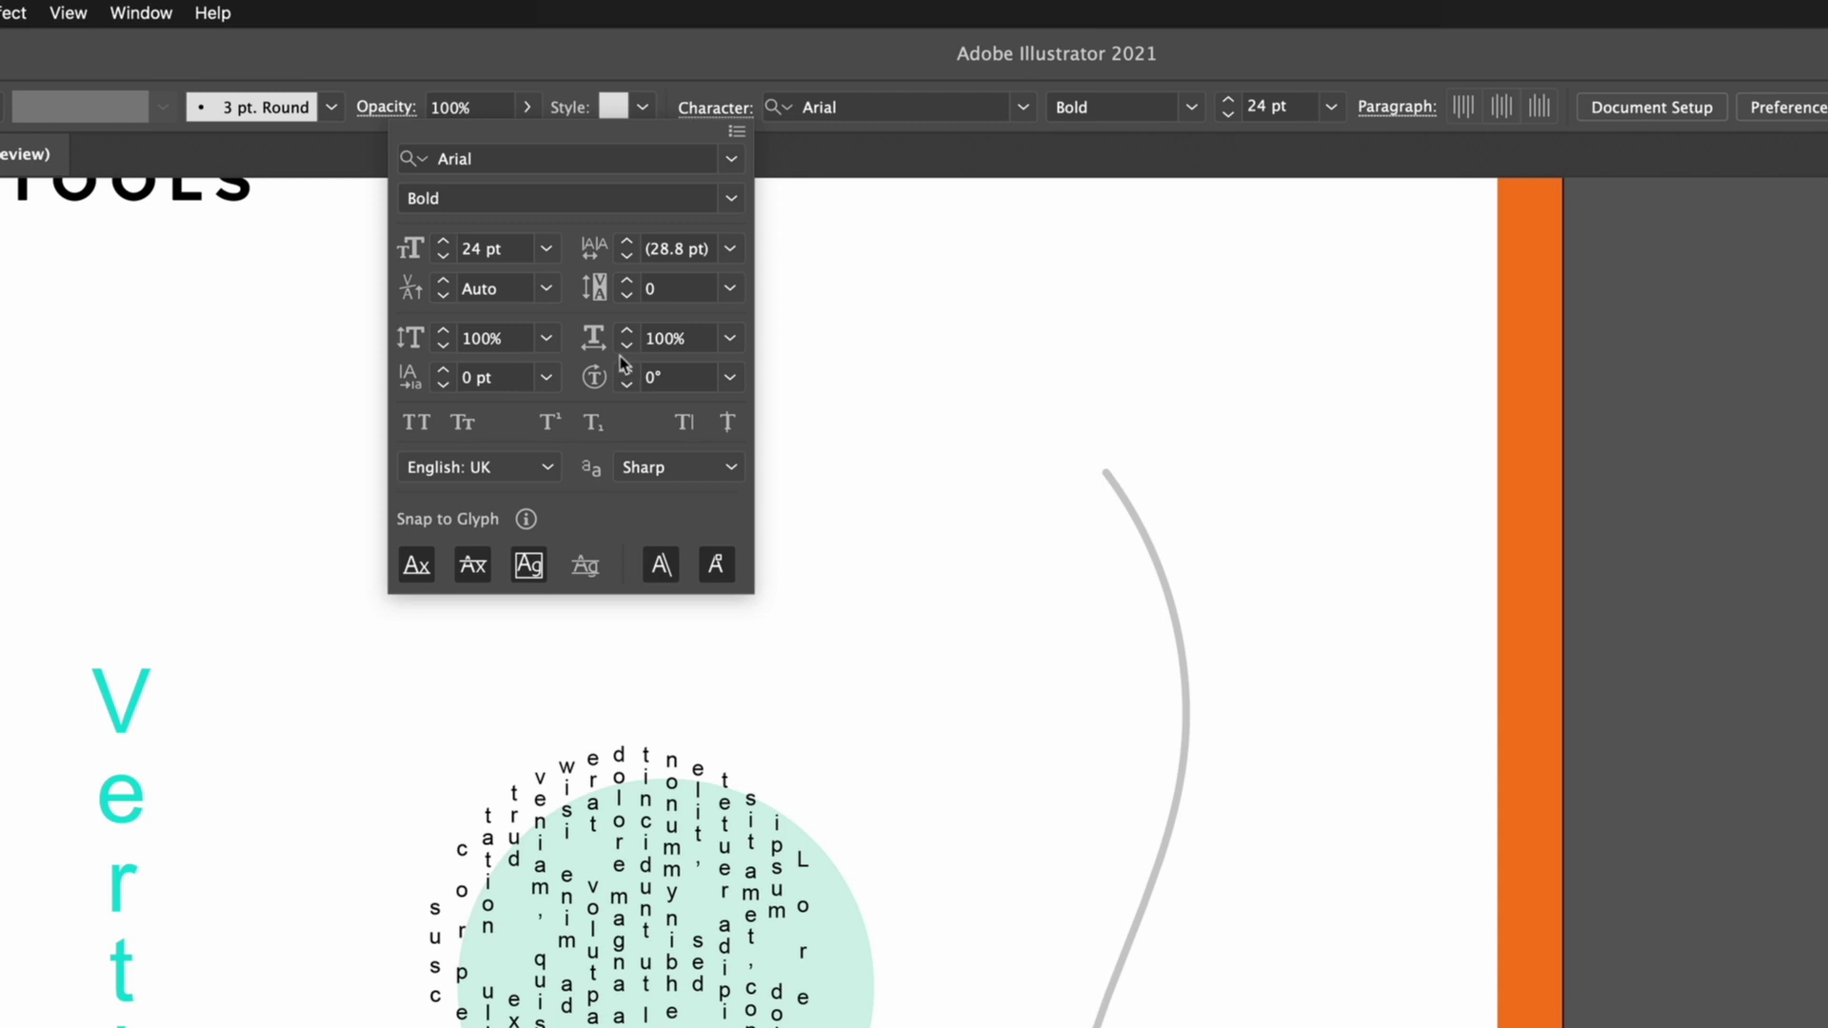
pyautogui.click(416, 422)
# - Place 'LOREM IPSUM DOLOR SIT' vertically along the grey curved path and zoom in on it
pyautogui.click(731, 115)
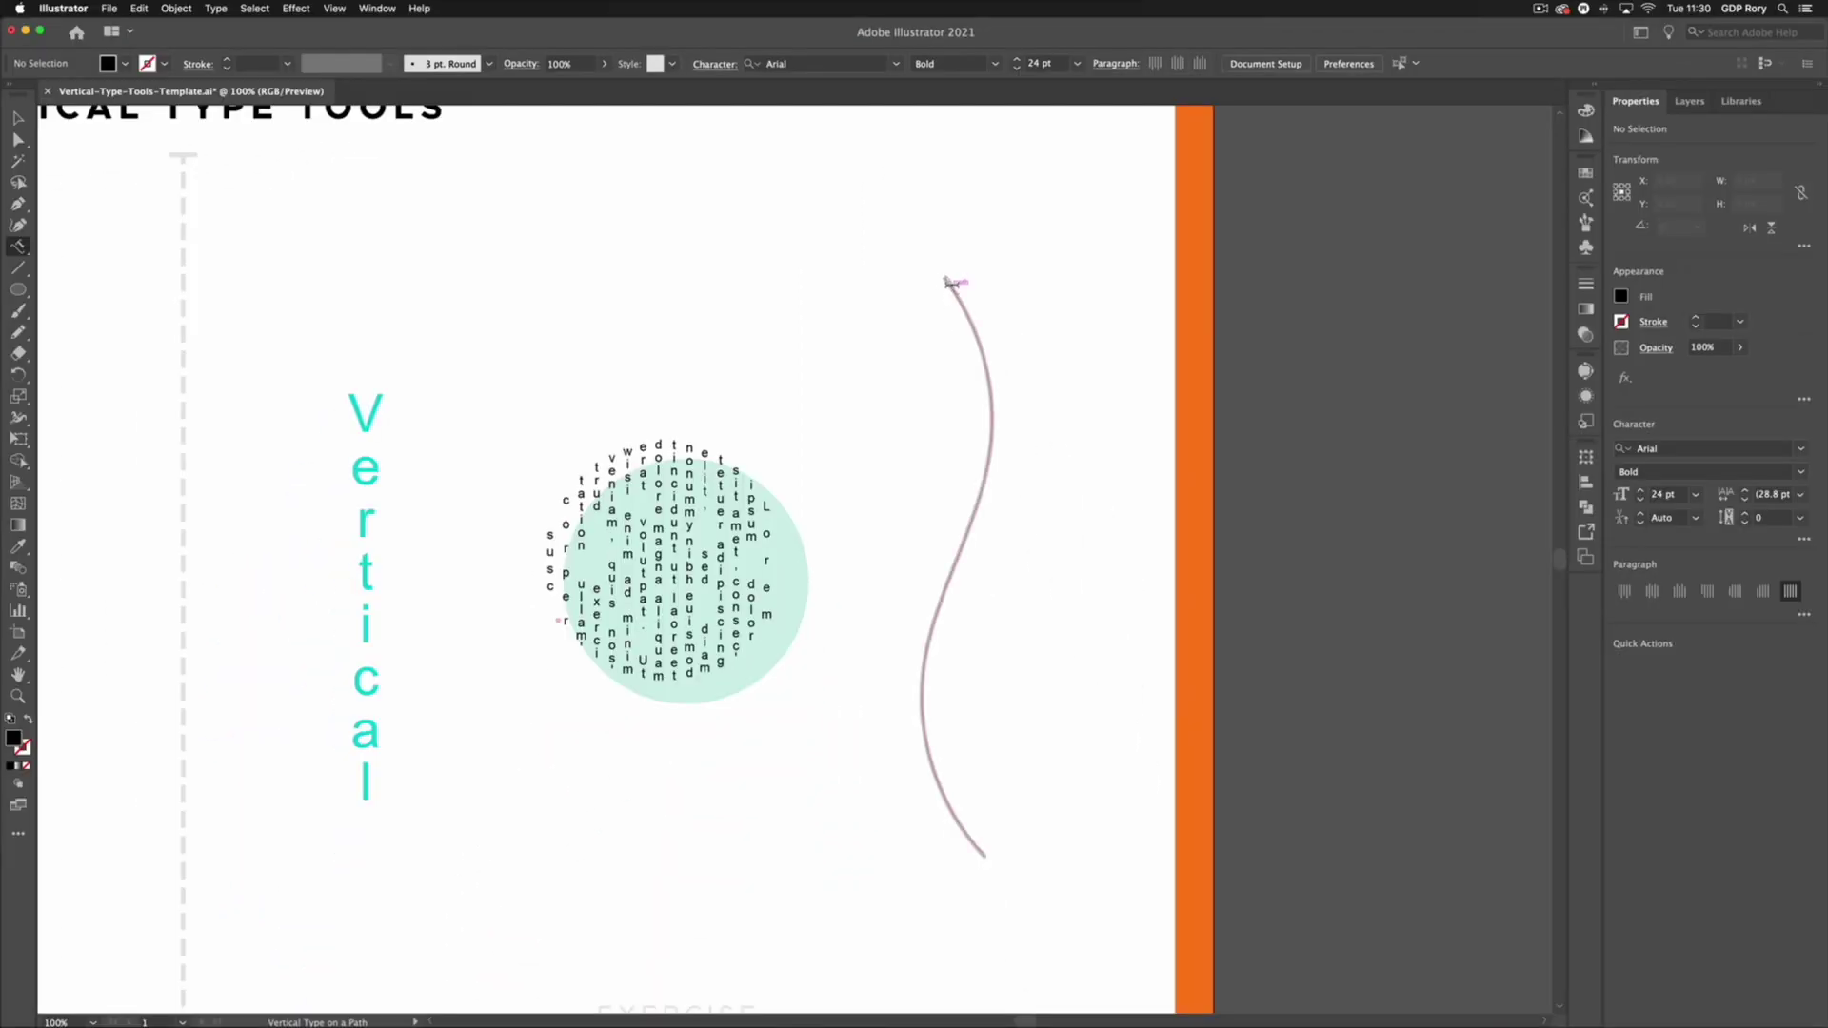
pyautogui.click(949, 282)
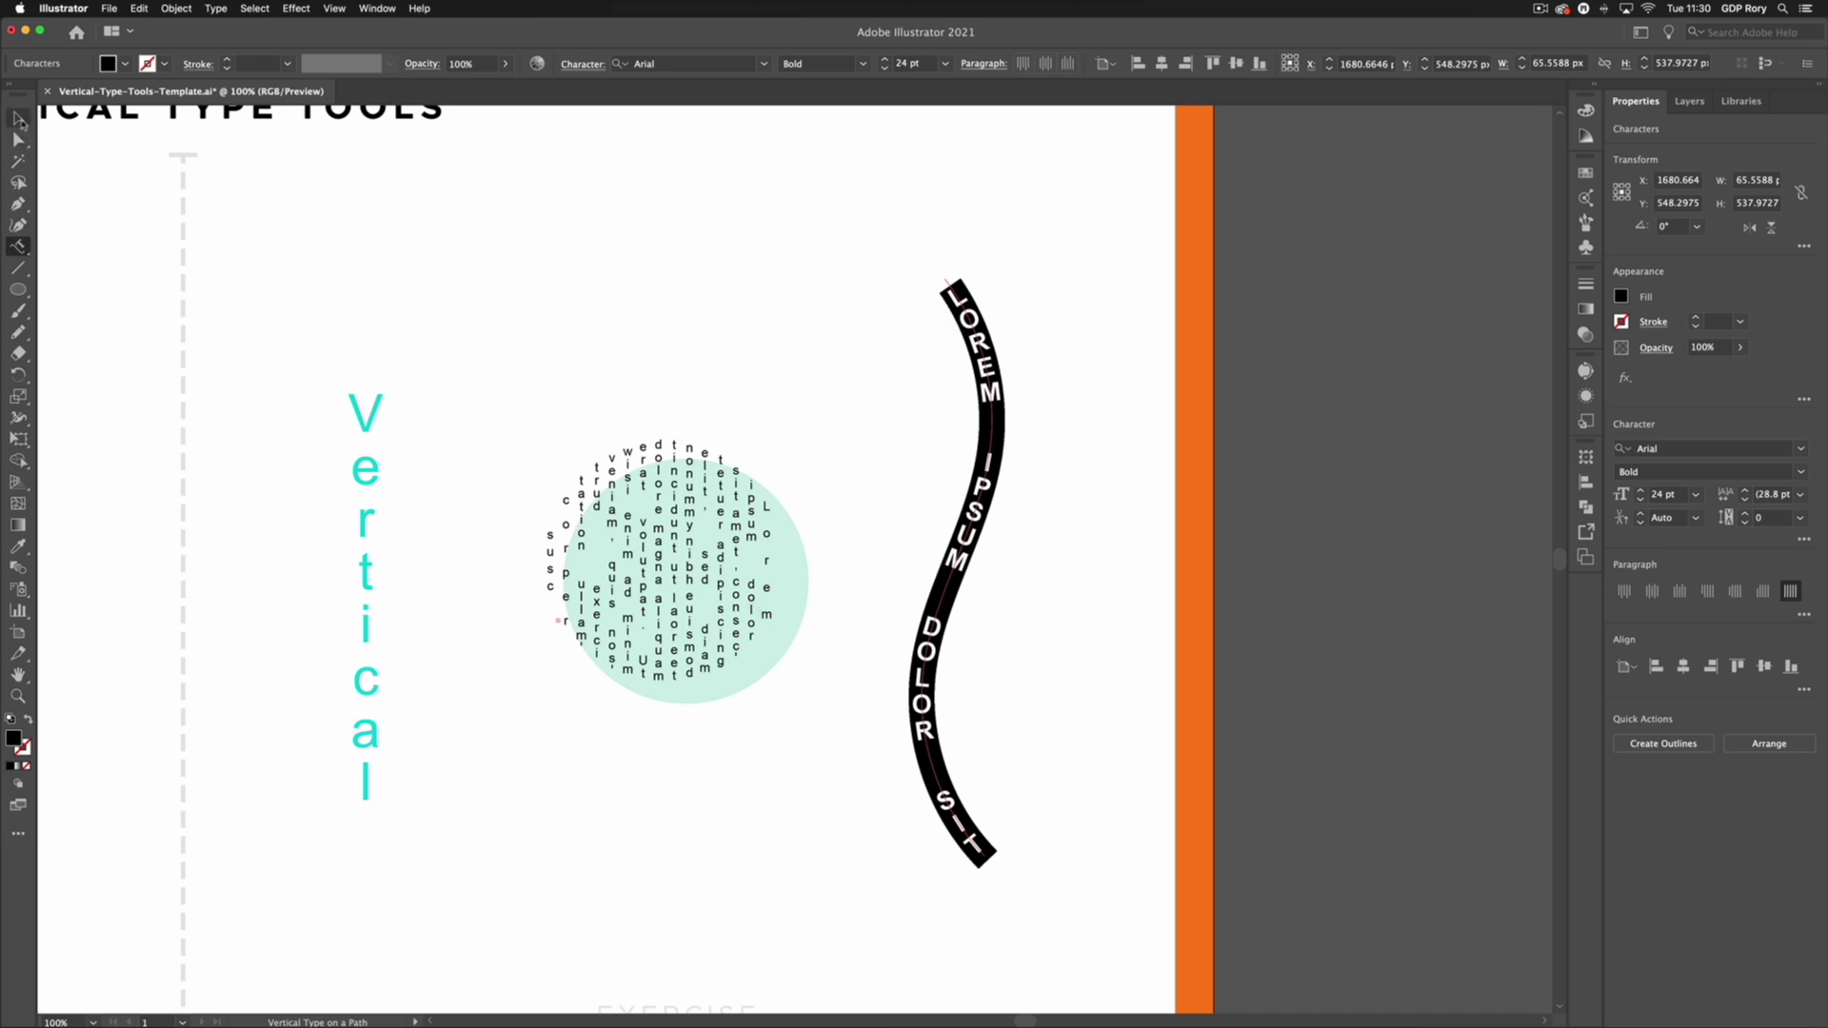
pyautogui.click(17, 118)
pyautogui.press('super+equal')
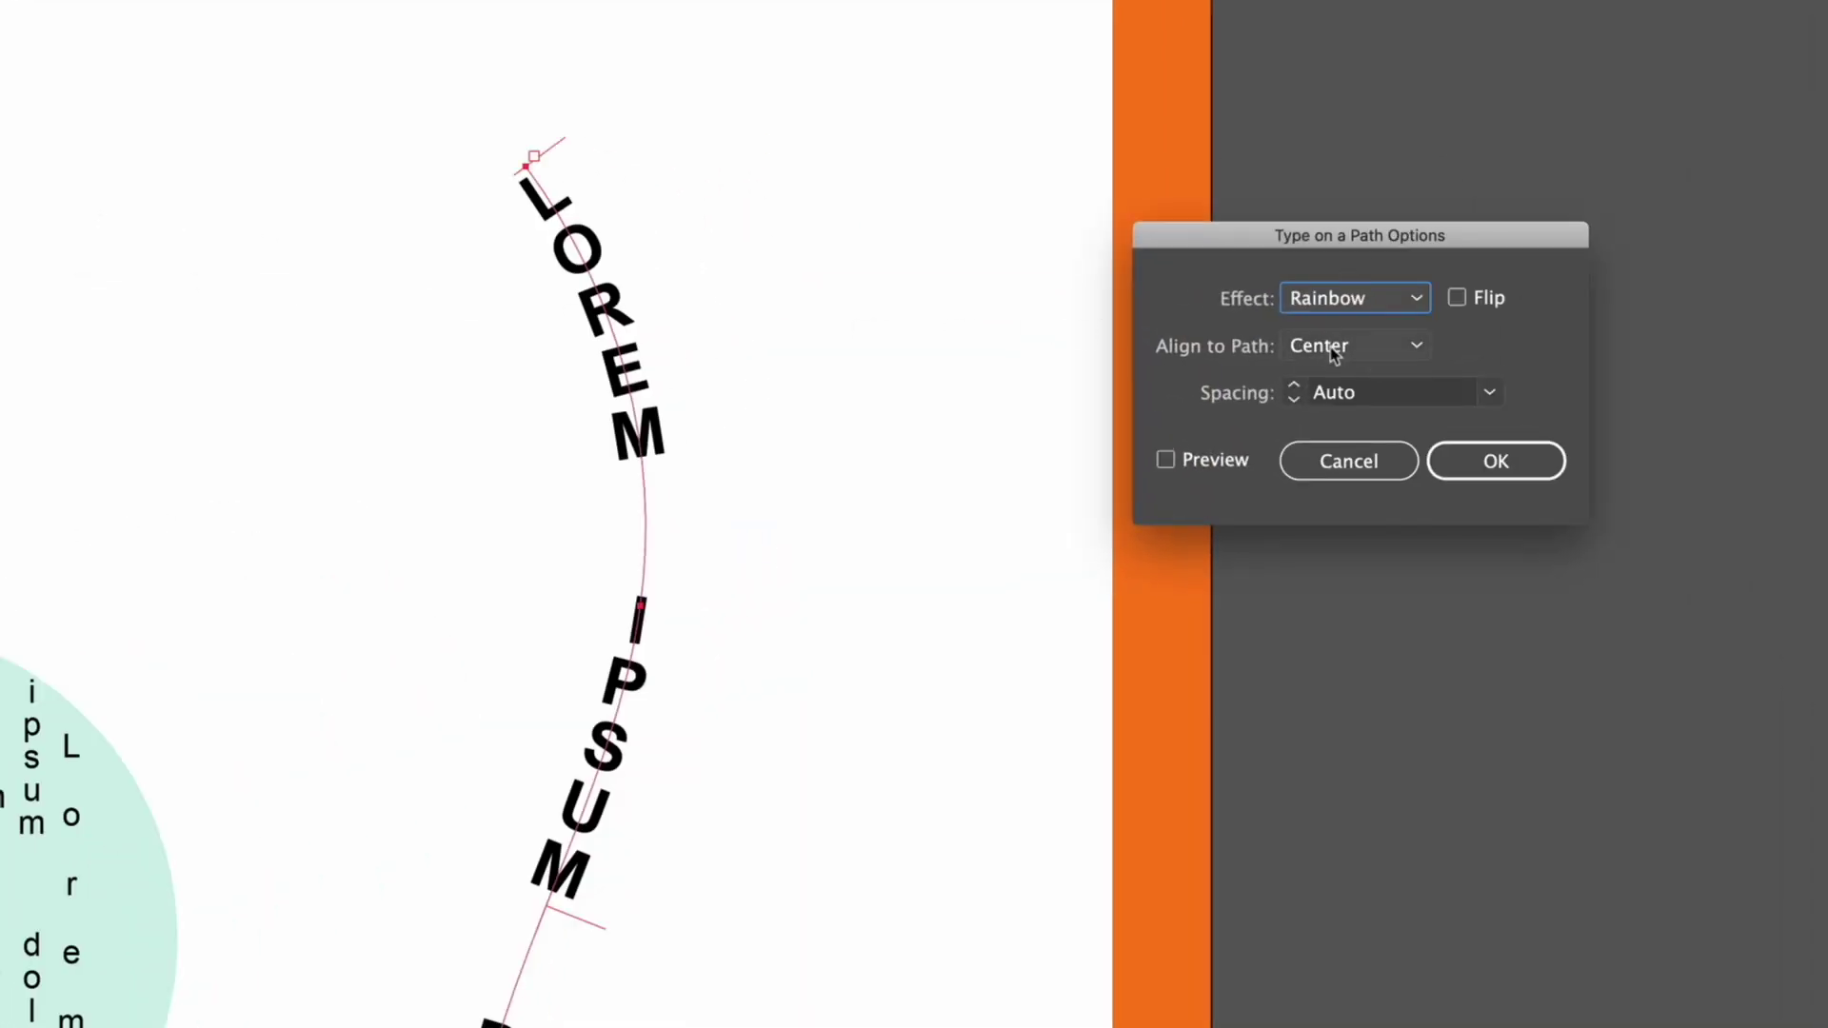
# - Preview the Skew effect in Type on a Path Options, then cancel without applying it
pyautogui.click(1351, 298)
pyautogui.click(1323, 362)
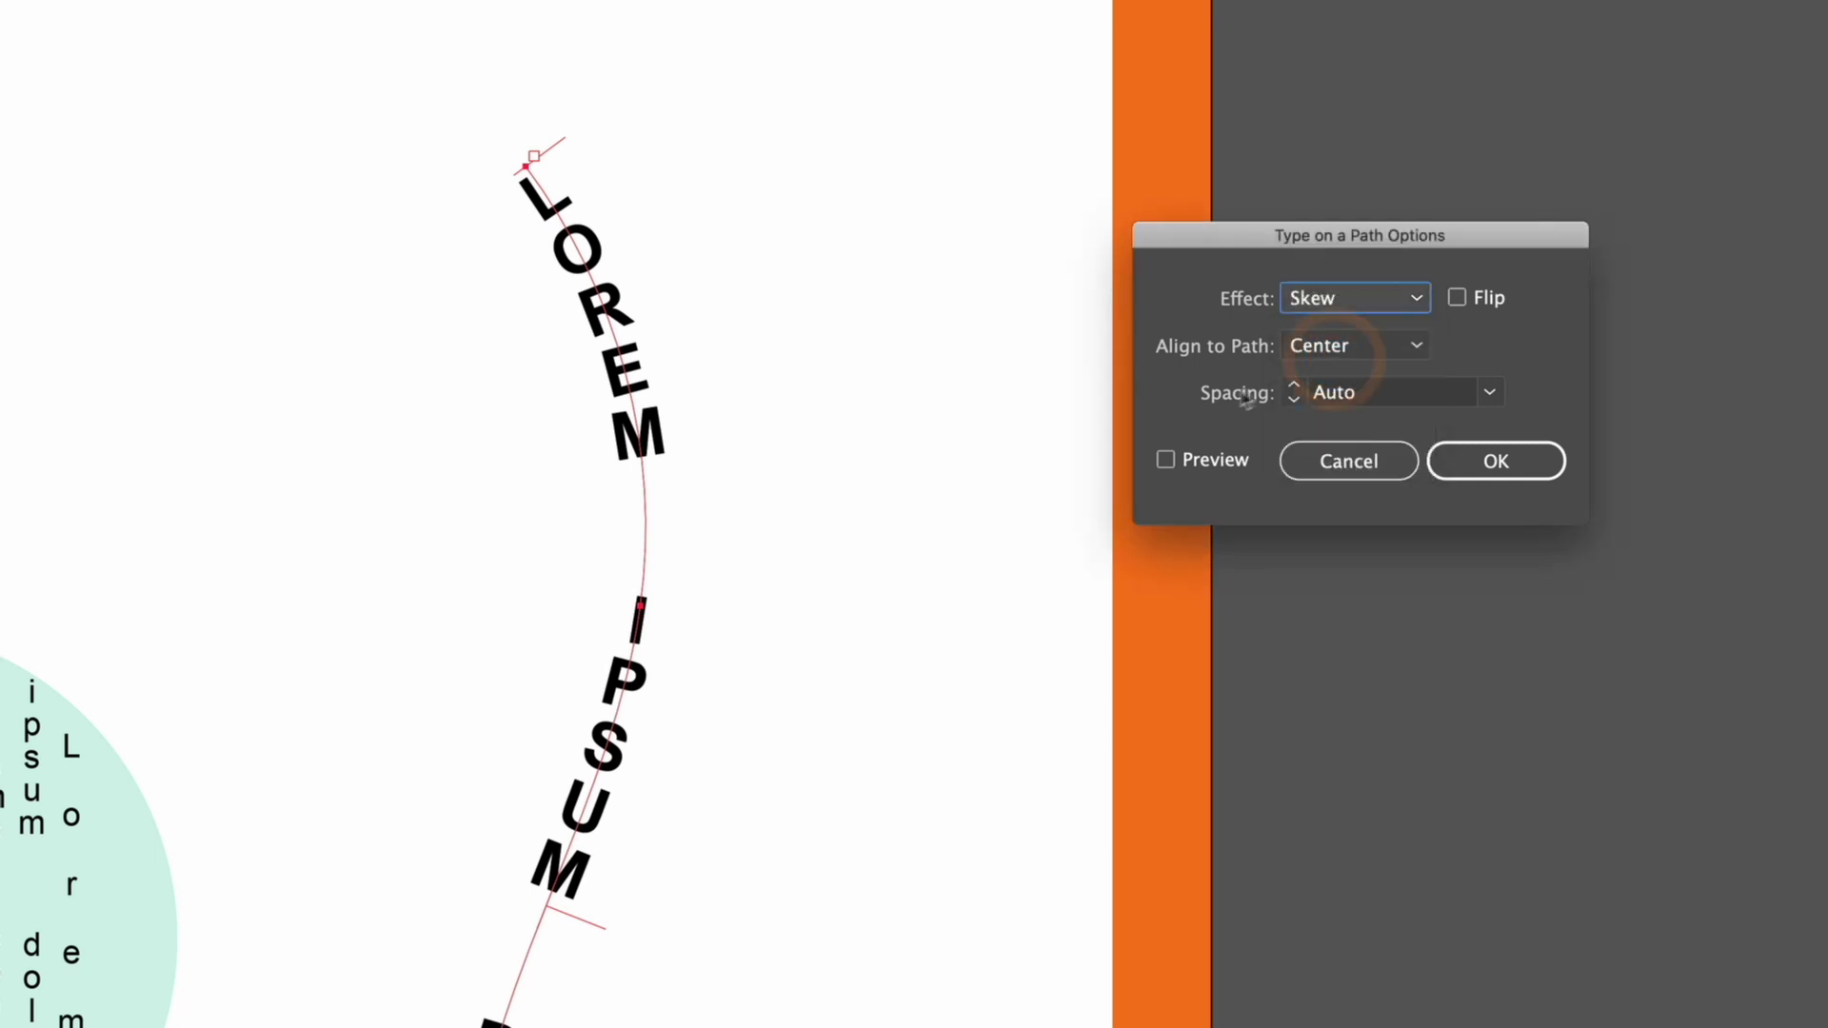
pyautogui.click(1186, 463)
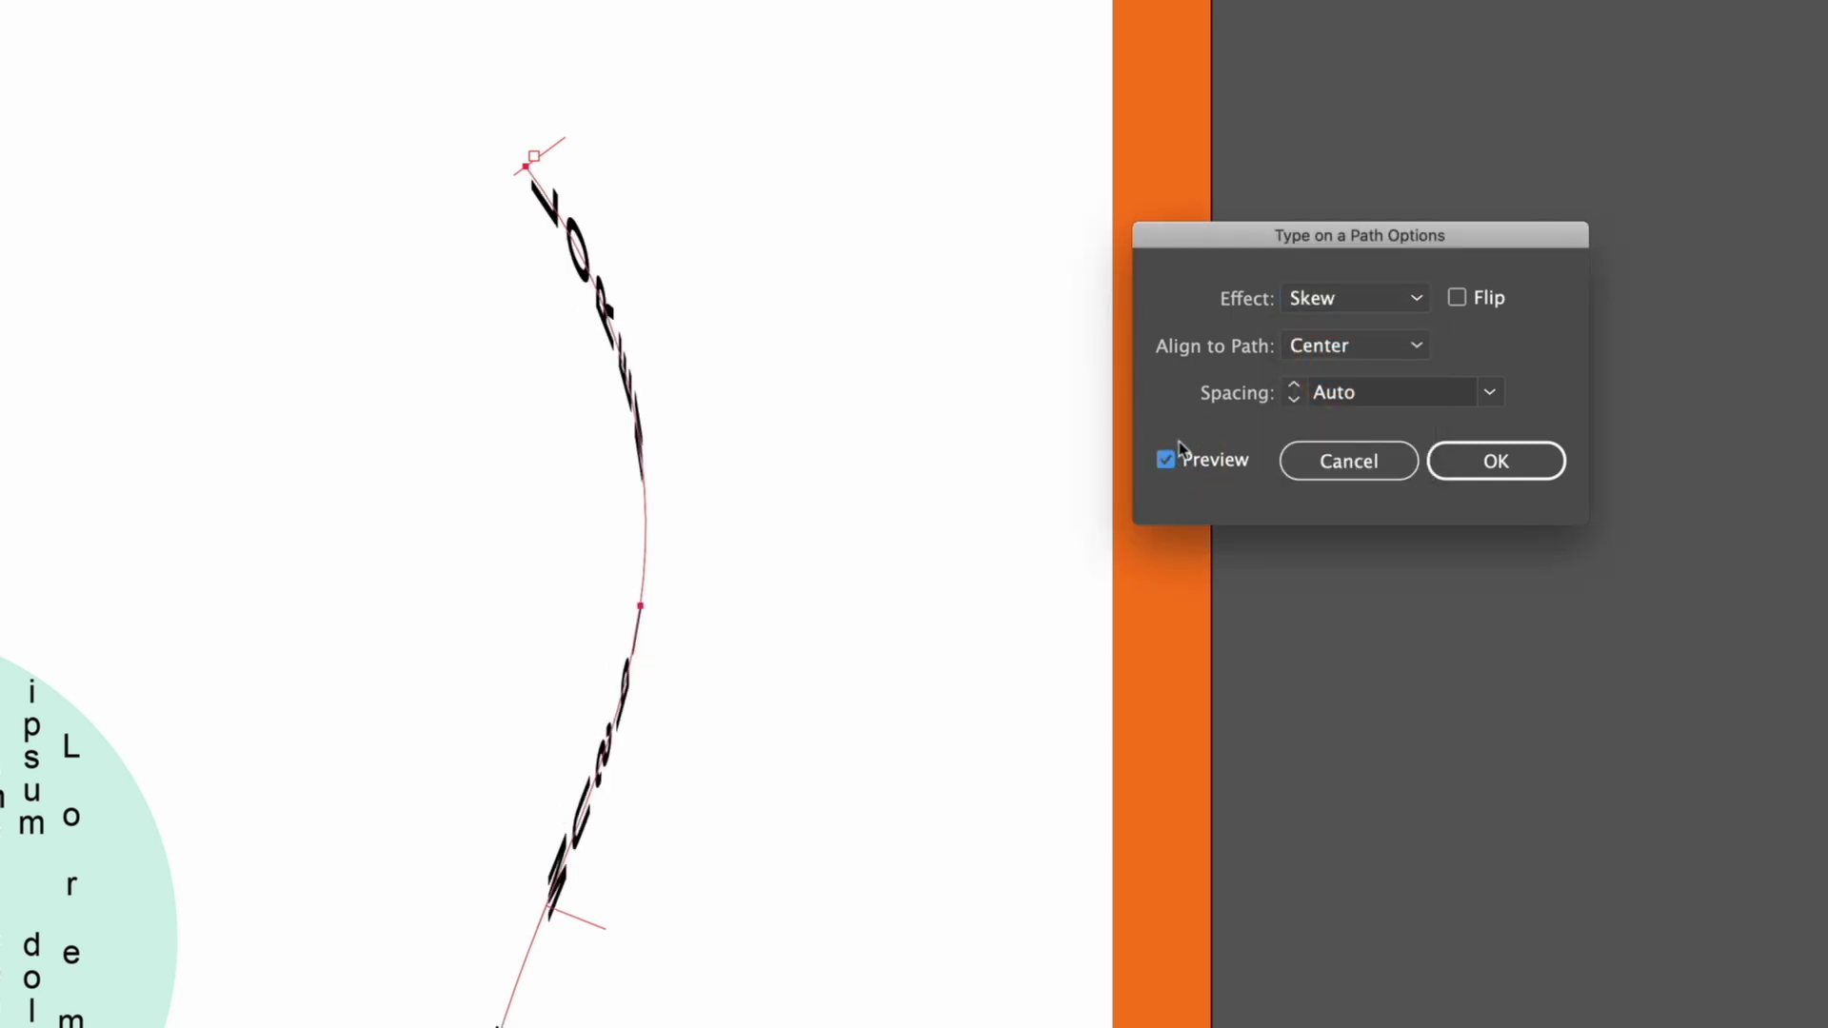
pyautogui.click(1182, 455)
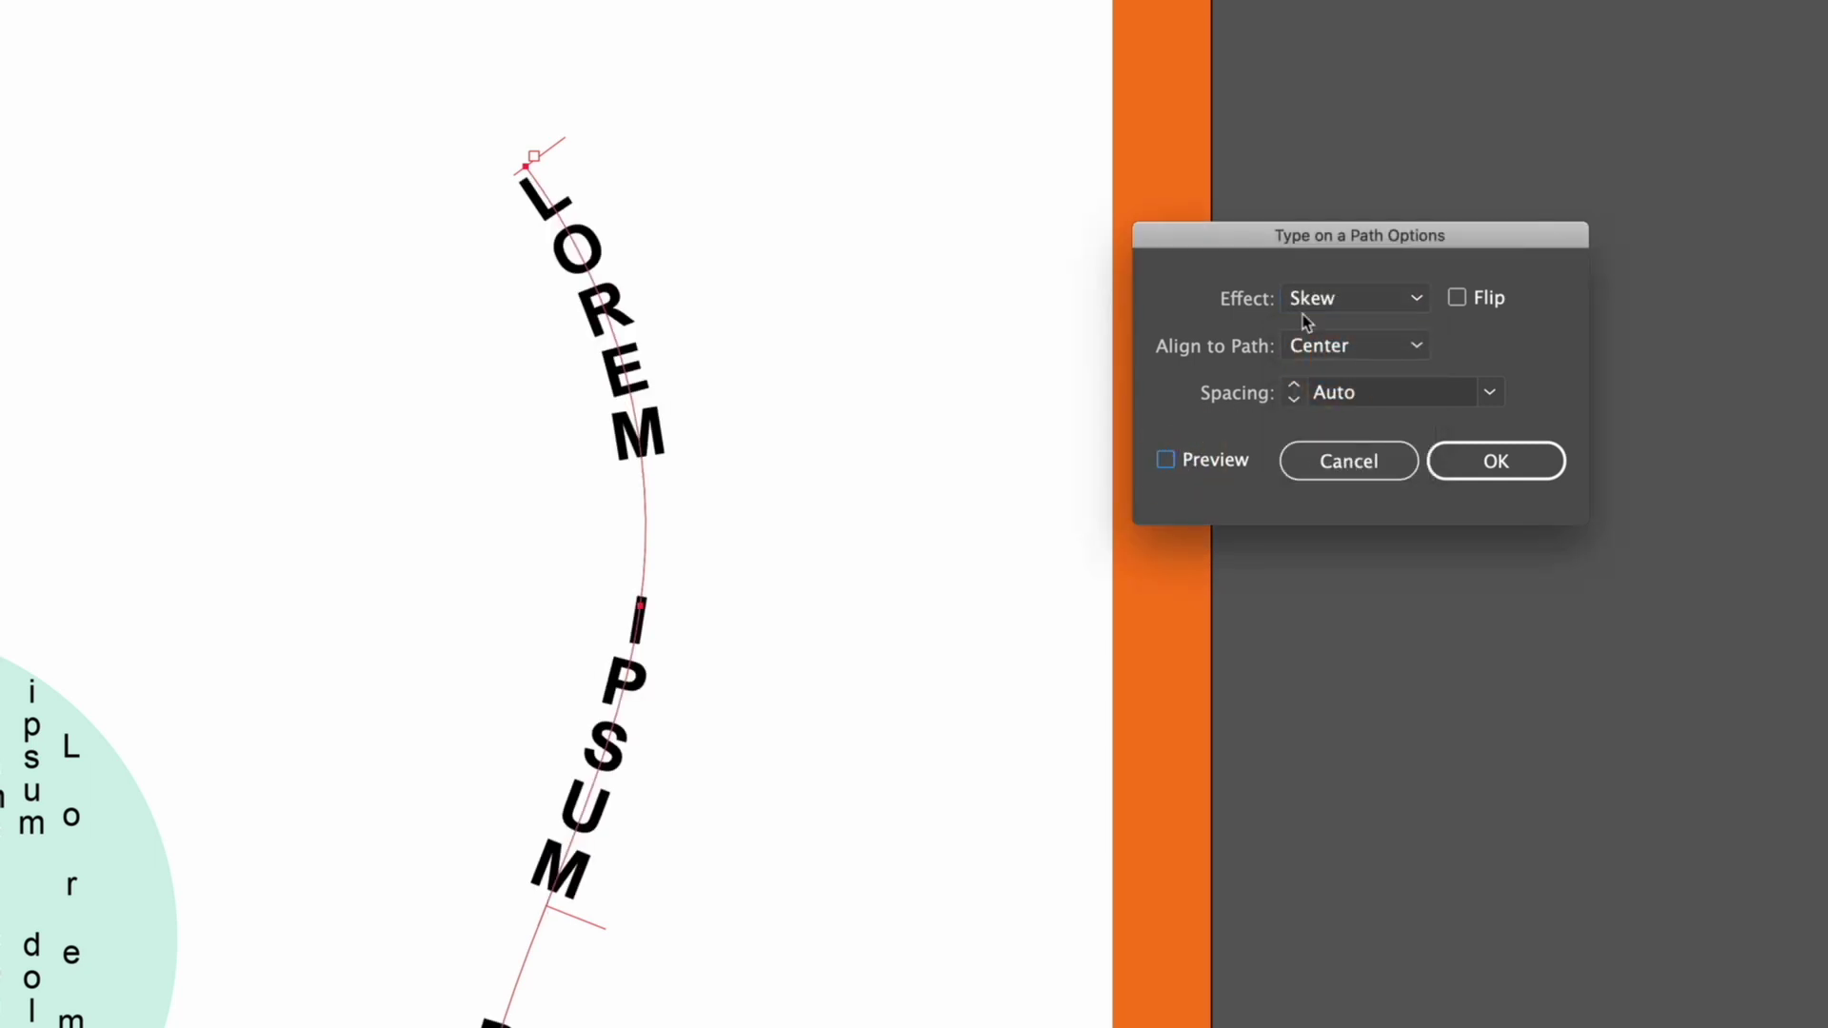
pyautogui.click(1347, 459)
# - Recolour the curved path text orange by sampling the example LOREM IPSUM with the Eyedropper
pyautogui.click(1349, 462)
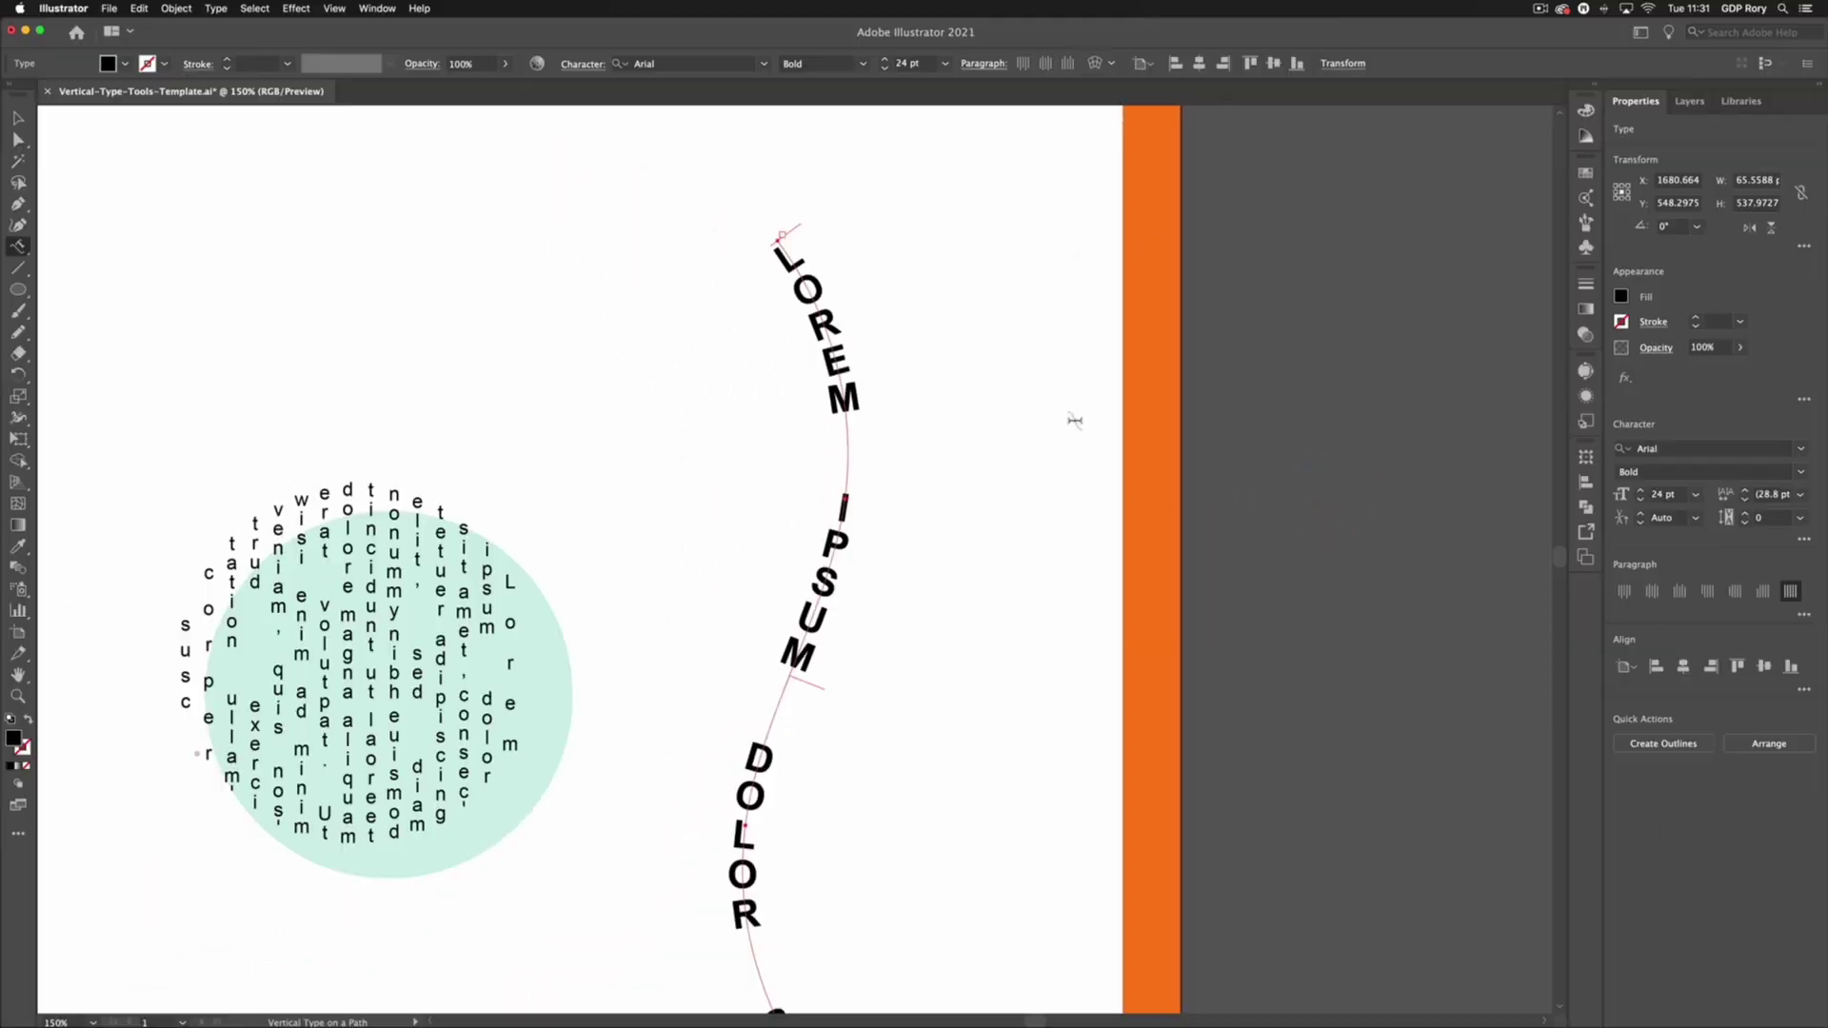
pyautogui.hotkey('ctrl', '0')
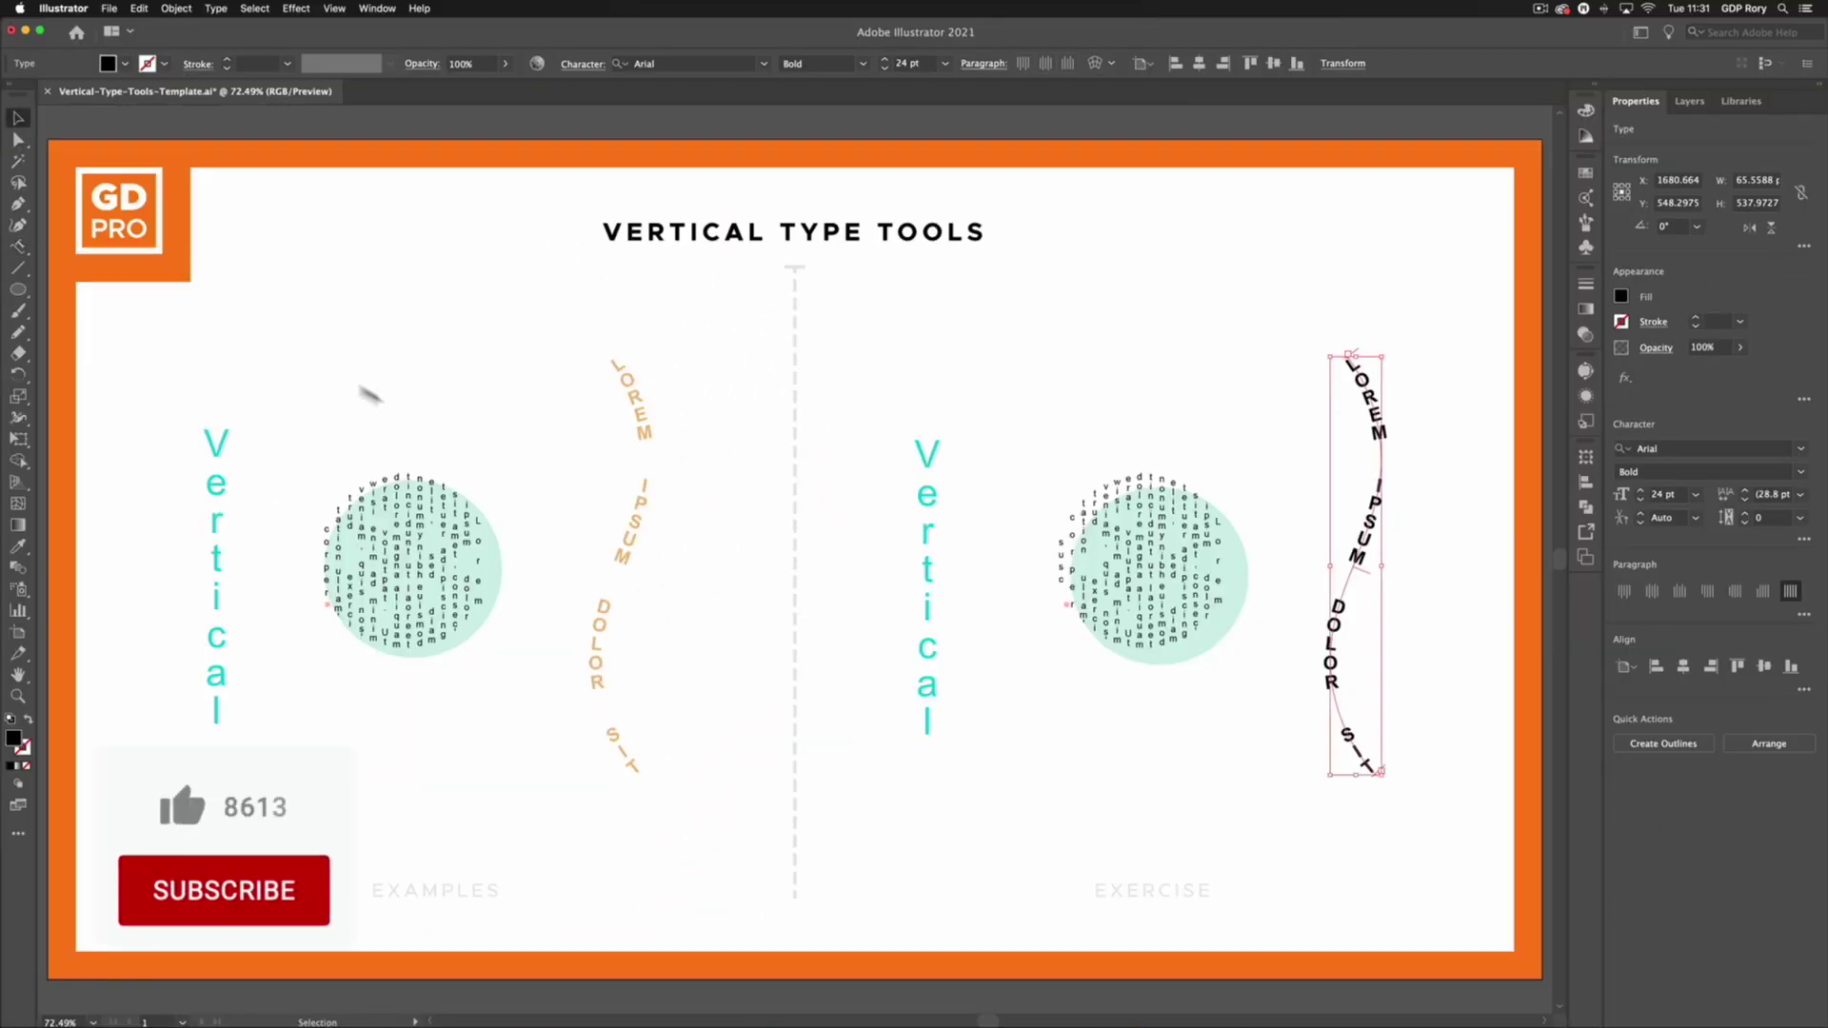
pyautogui.press('i')
pyautogui.click(636, 410)
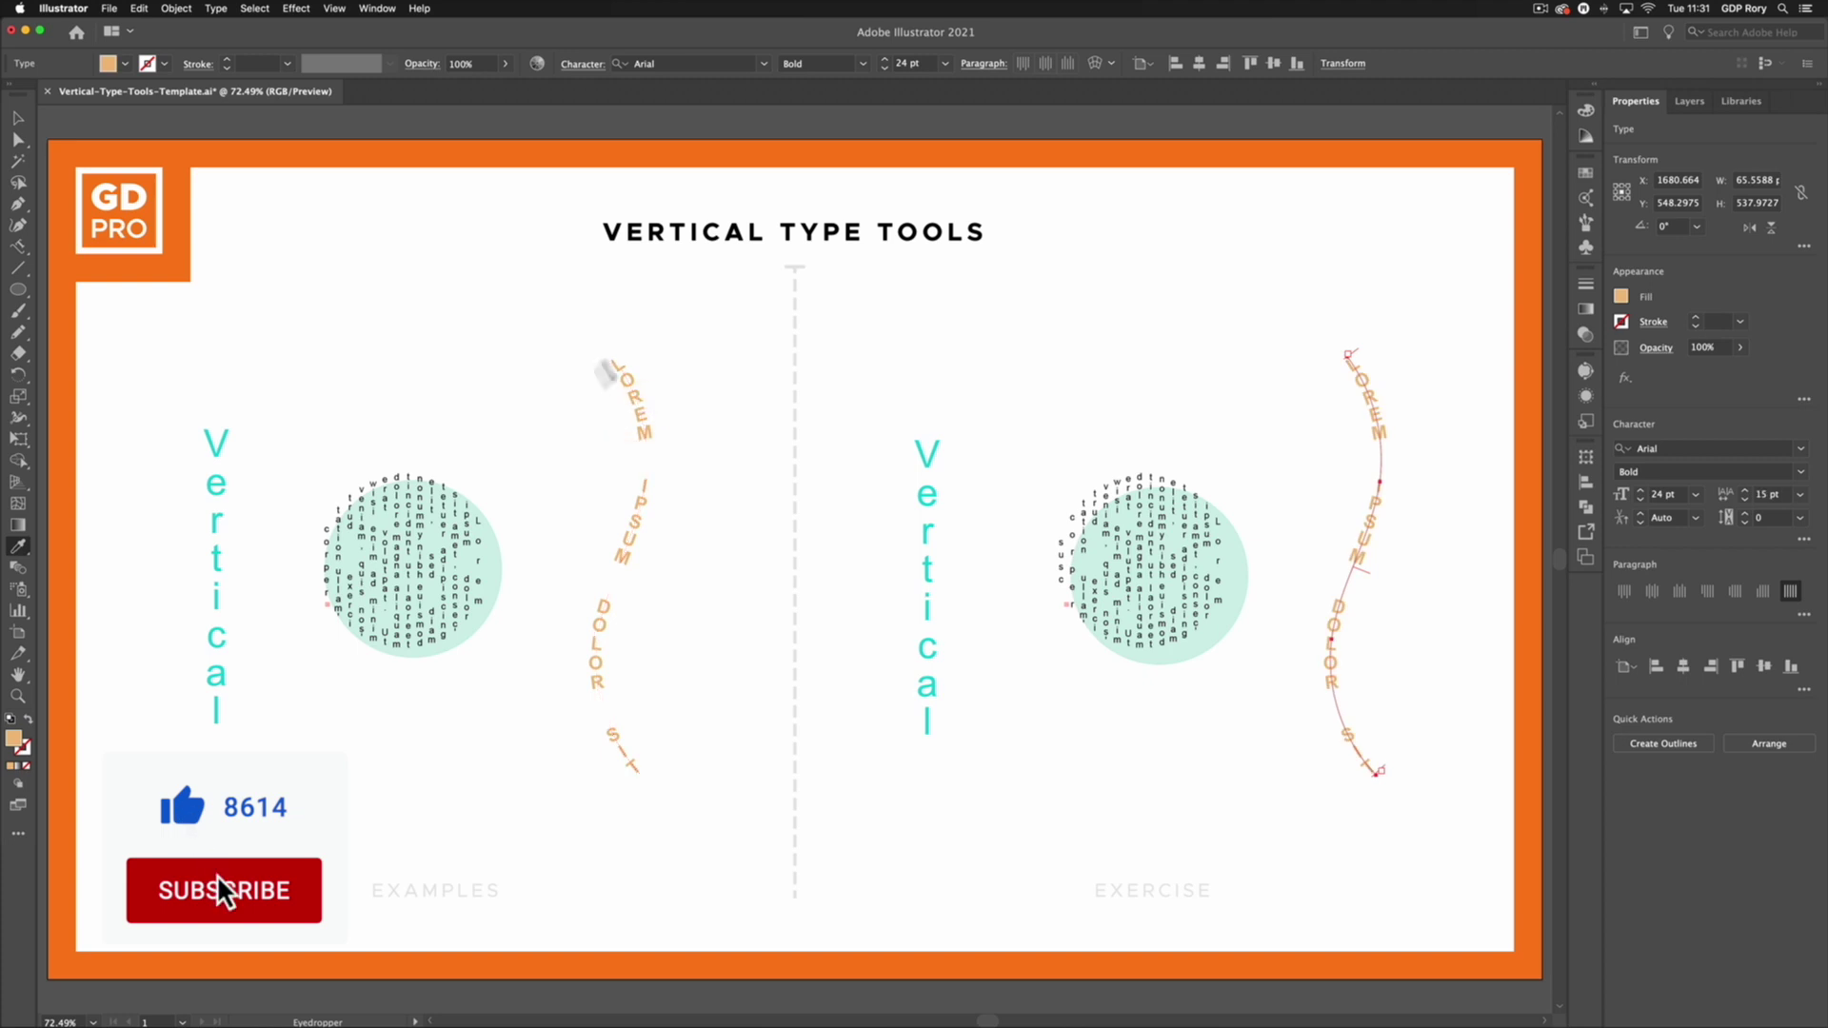
pyautogui.press('v')
pyautogui.click(515, 352)
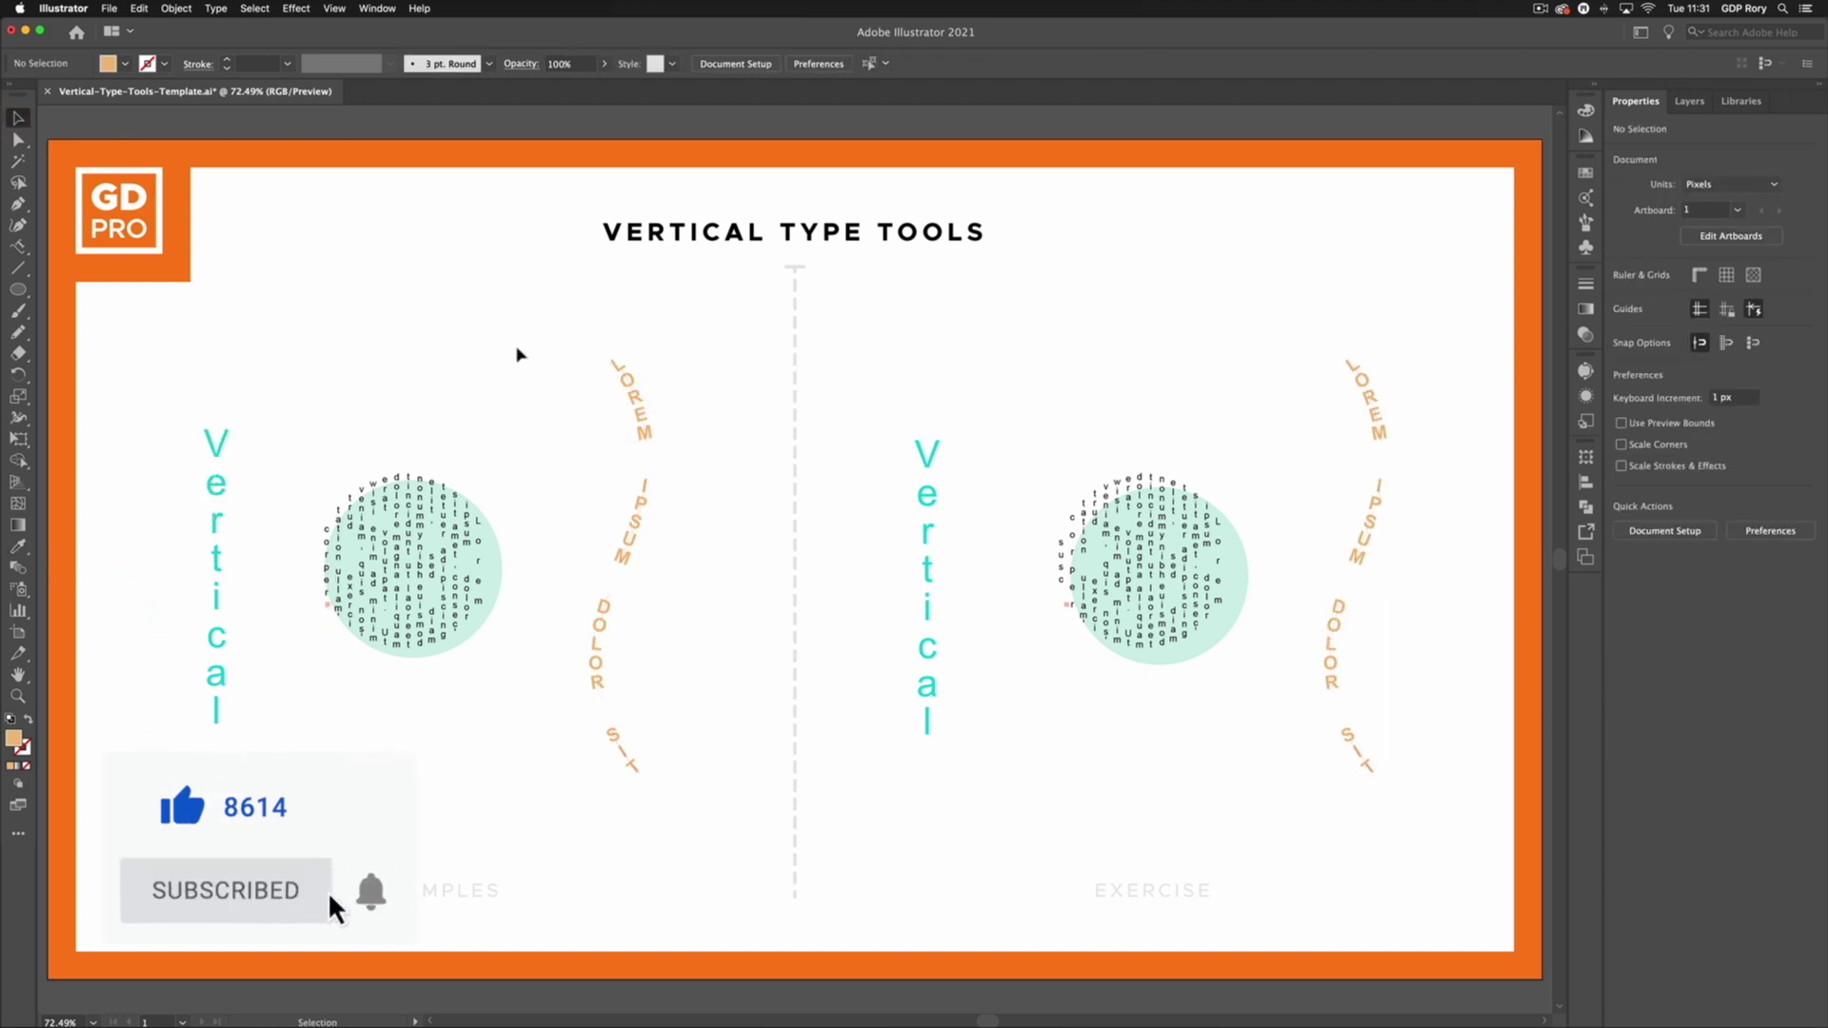